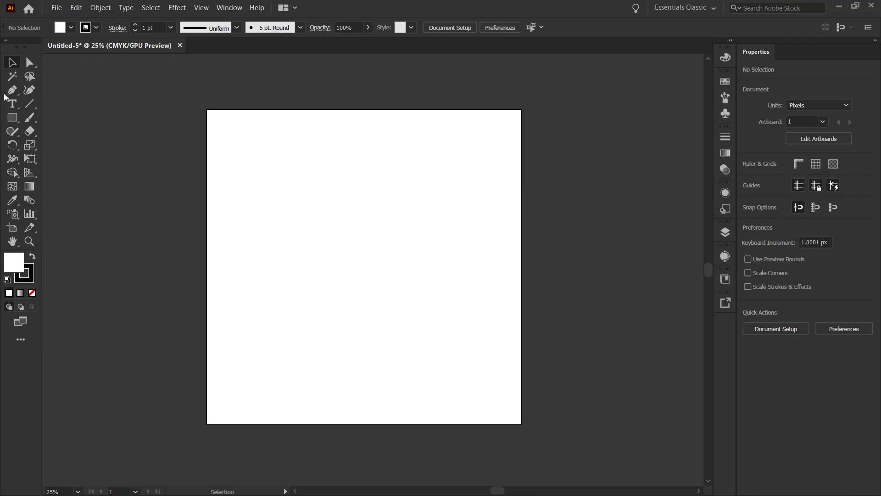
Draw a rectangle about 915 by 703 px on the artboard and fill it with the Foliage pattern swatch.
{"action": "left_click", "coordinate": [12, 118]}
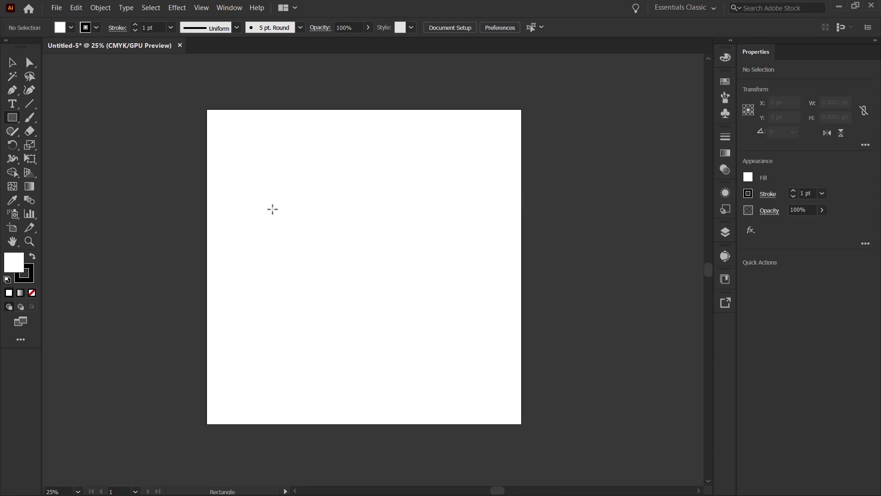
{"action": "left_click_drag", "start_coordinate": [255, 177], "coordinate": [460, 335]}
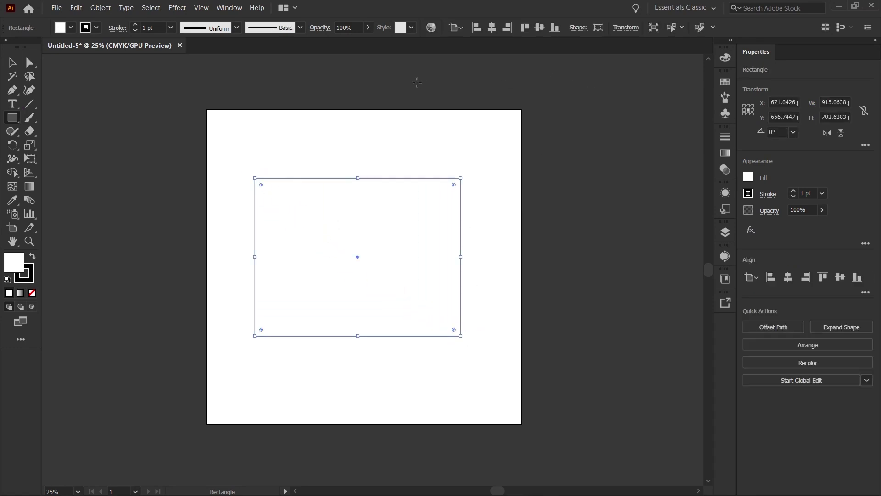
{"action": "left_click", "coordinate": [725, 82]}
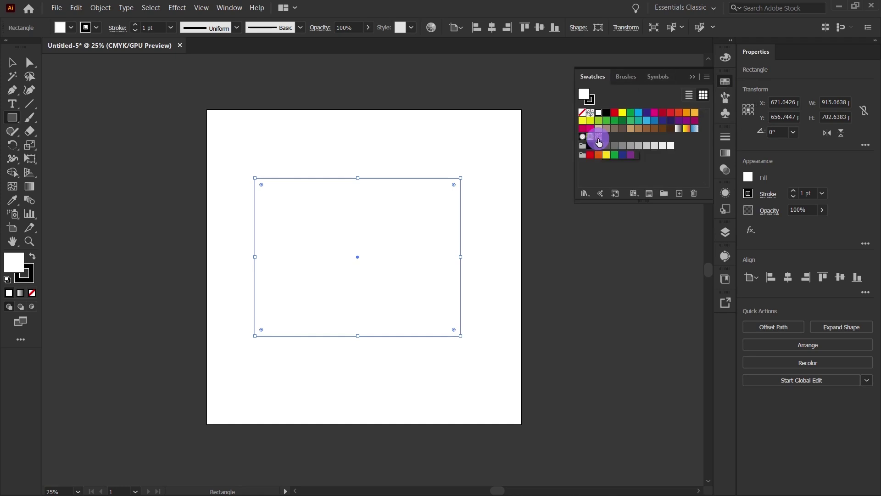
{"action": "left_click", "coordinate": [598, 137]}
{"action": "left_click", "coordinate": [590, 136]}
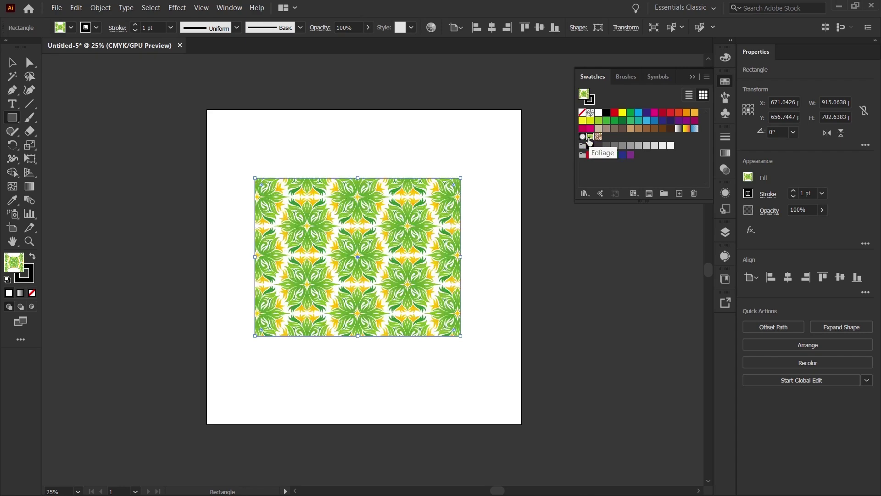
Try the radial gradient and Foliage swatches on the rectangle, ending with the Pompadour pattern as its fill.
{"action": "left_click", "coordinate": [582, 137]}
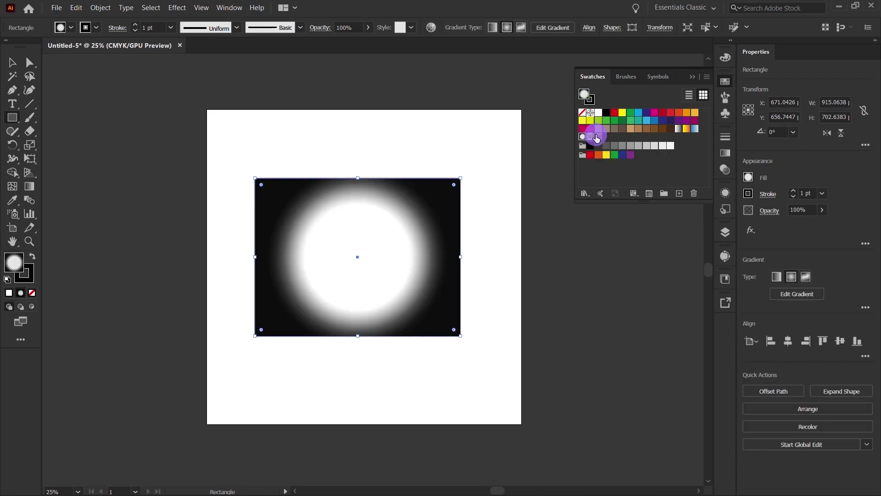
{"action": "left_click", "coordinate": [597, 137]}
{"action": "left_click", "coordinate": [591, 138]}
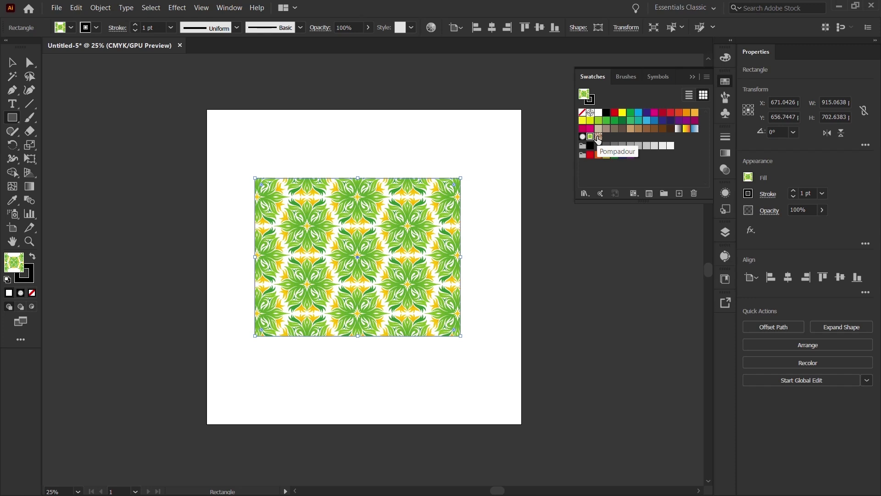
{"action": "left_click", "coordinate": [598, 138]}
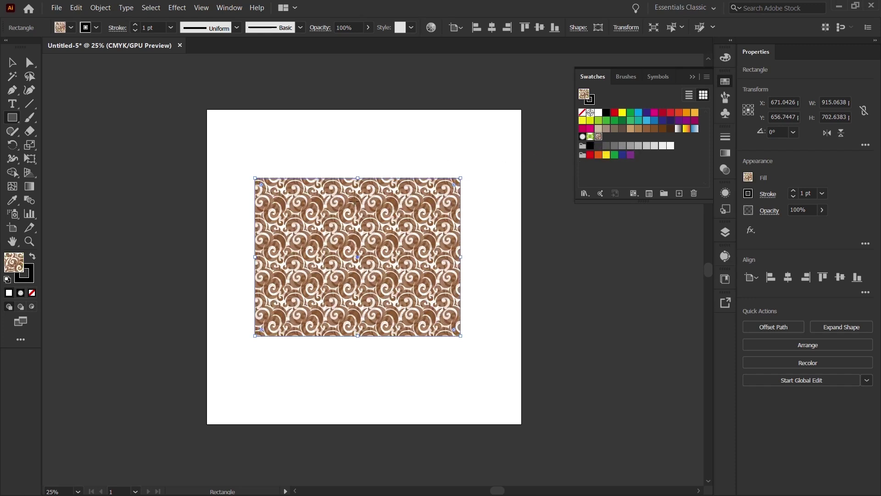
Scale the patterned rectangle down to about 505 by 387 px and delete it from the artboard.
{"action": "key", "text": "v"}
{"action": "left_click_drag", "start_coordinate": [460, 178], "coordinate": [367, 241]}
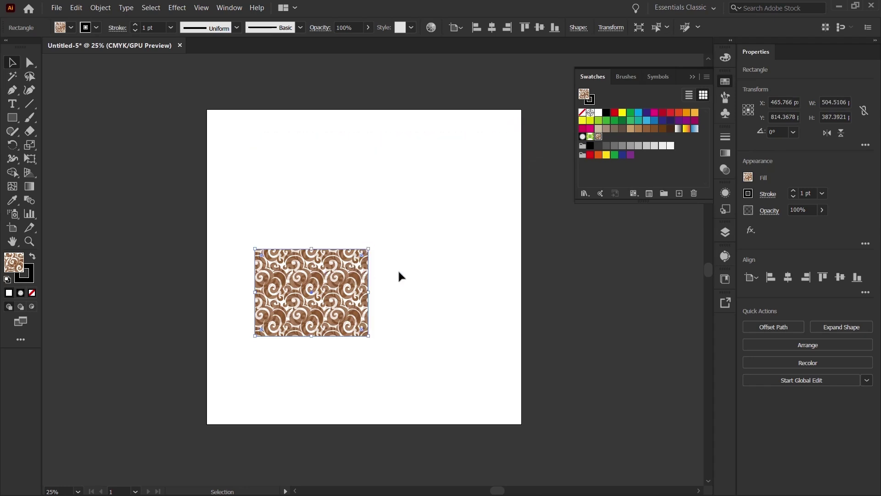
{"action": "left_click", "coordinate": [386, 247]}
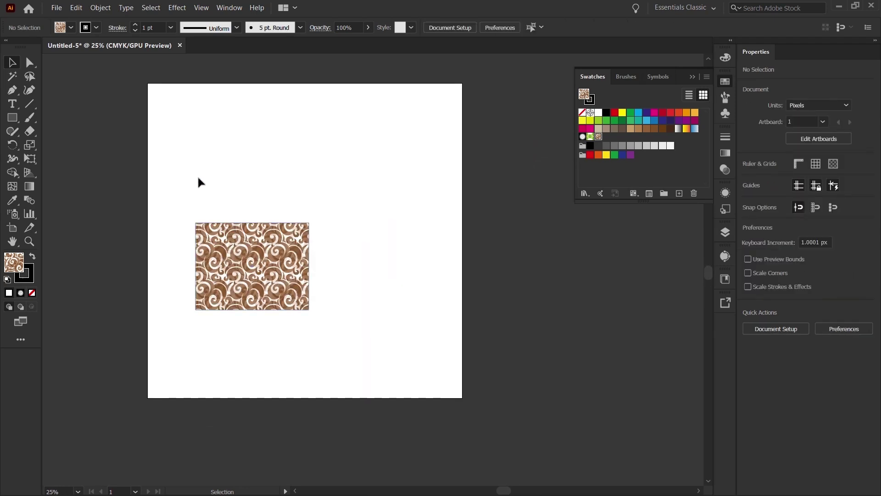
{"action": "left_click_drag", "start_coordinate": [199, 181], "coordinate": [346, 299]}
{"action": "key", "text": "Delete"}
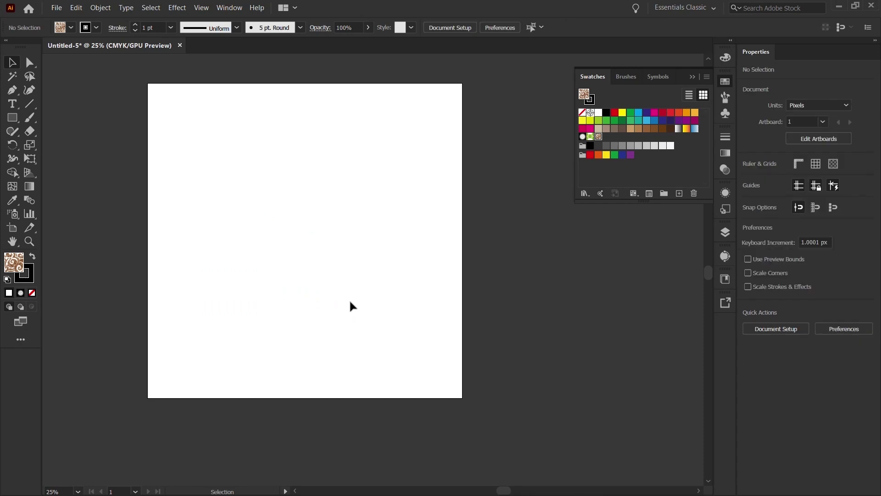
Draw a square about 221 px wide and, up and to its right, a circle about 300 px in diameter.
{"action": "left_click_drag", "start_coordinate": [247, 198], "coordinate": [286, 234]}
{"action": "left_click", "coordinate": [11, 118]}
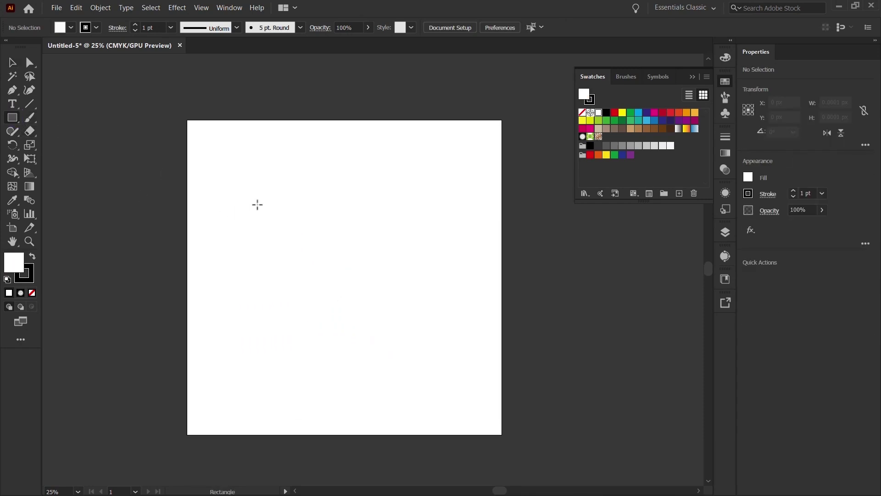
{"action": "left_click_drag", "start_coordinate": [257, 204], "coordinate": [302, 253]}
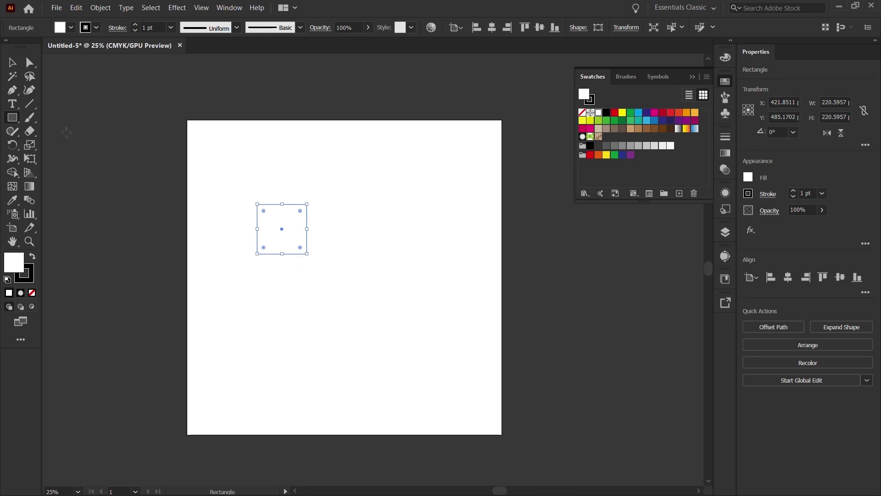
{"action": "left_click_drag", "start_coordinate": [22, 117], "coordinate": [66, 144]}
{"action": "left_click_drag", "start_coordinate": [315, 175], "coordinate": [384, 231]}
Draw a hexagon about 293 by 332 px below the square and a three-sided polygon about 288 by 249 px below the circle.
{"action": "left_click_drag", "start_coordinate": [13, 117], "coordinate": [66, 156]}
{"action": "left_click", "coordinate": [347, 258]}
{"action": "mouse_move", "coordinate": [284, 285]}
{"action": "left_mouse_down"}
{"action": "mouse_move", "coordinate": [285, 247]}
{"action": "mouse_move", "coordinate": [363, 287]}
{"action": "mouse_move", "coordinate": [342, 276]}
{"action": "mouse_move", "coordinate": [295, 306]}
{"action": "left_mouse_up"}
{"action": "type", "text": "3"}
{"action": "key", "text": "Return"}
{"action": "key", "text": "v"}
{"action": "left_click", "coordinate": [292, 295]}
{"action": "left_click", "coordinate": [431, 233]}
Fill the circle with green and the triangle with yellow.
{"action": "left_click", "coordinate": [351, 192]}
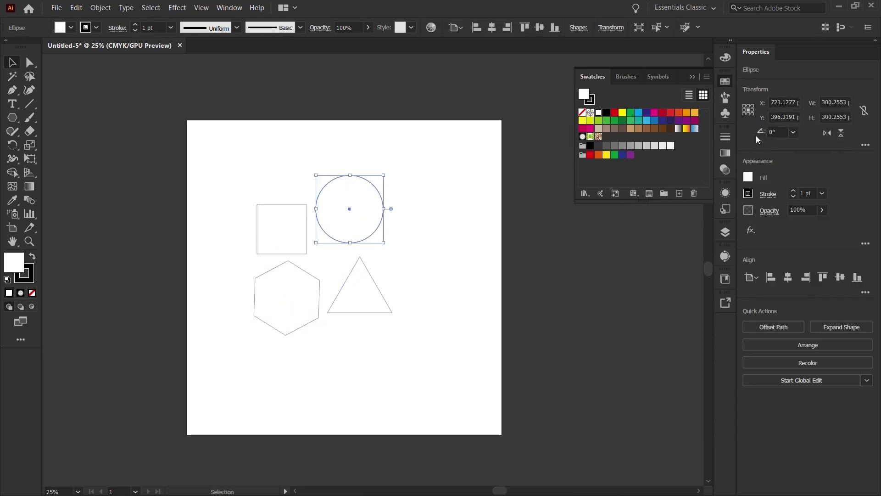
{"action": "left_click", "coordinate": [636, 114]}
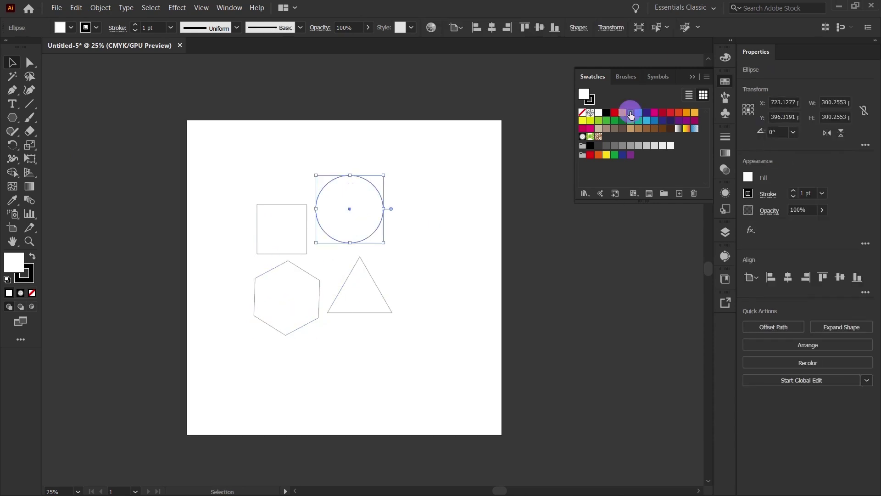
{"action": "left_click", "coordinate": [749, 194]}
{"action": "left_click", "coordinate": [362, 299]}
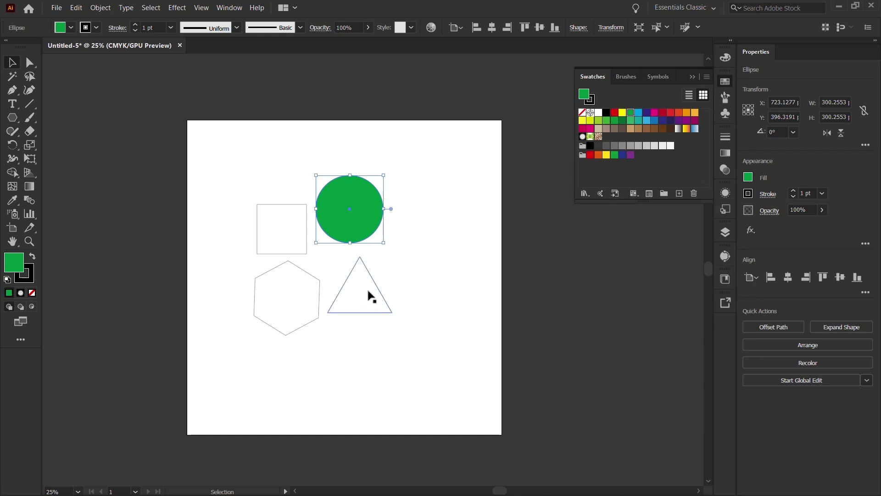
{"action": "left_click", "coordinate": [622, 113]}
Fill the hexagon with red and the square with orange.
{"action": "left_click", "coordinate": [284, 309]}
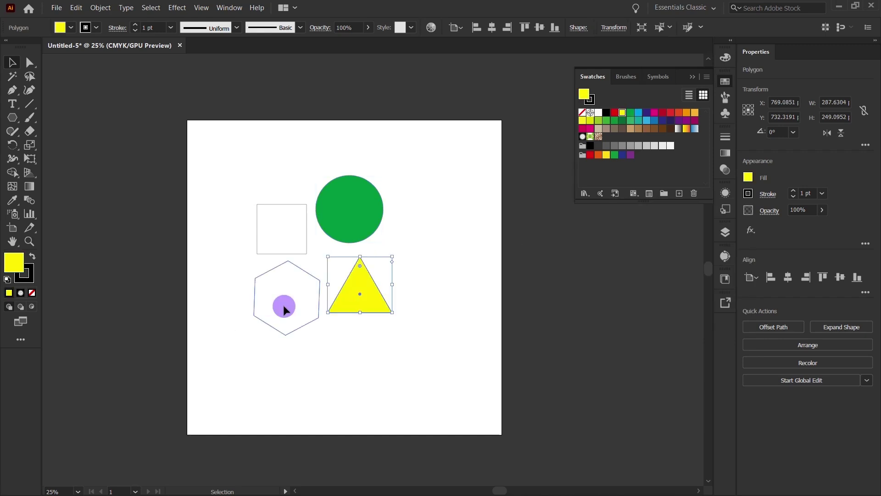
{"action": "left_click", "coordinate": [614, 113]}
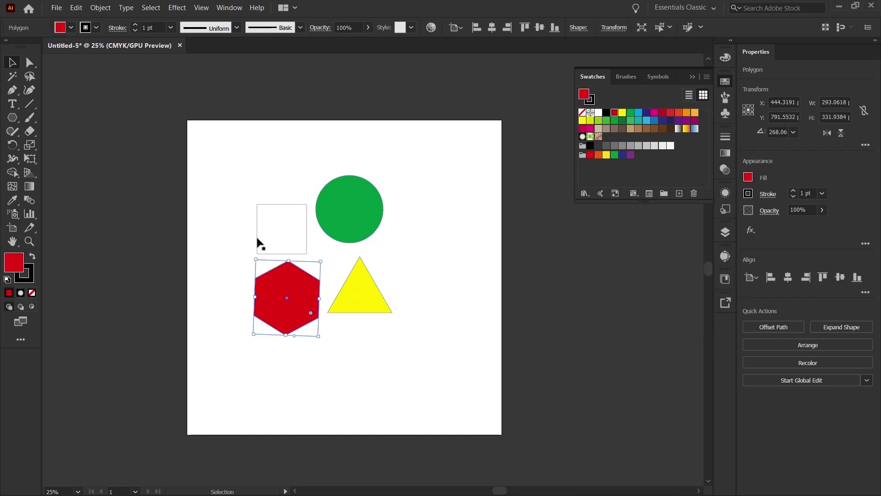
{"action": "left_click", "coordinate": [289, 229]}
{"action": "left_click", "coordinate": [686, 113]}
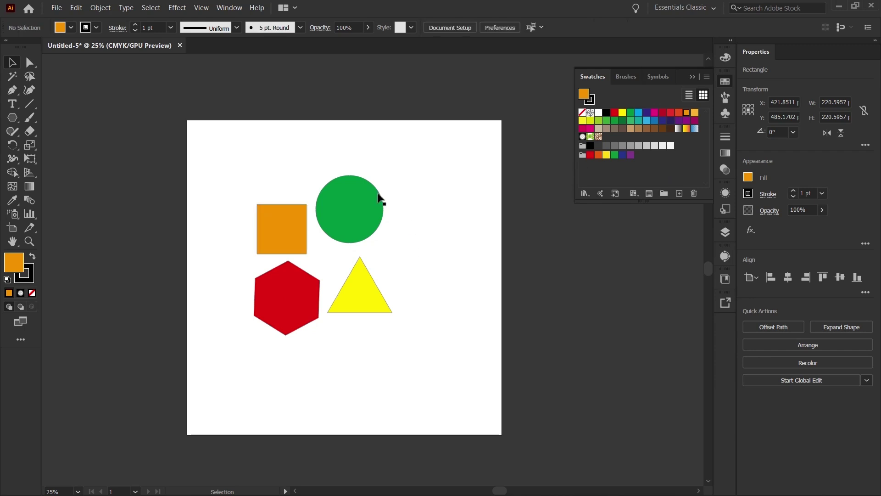
Remove the stroke from all four shapes at once.
{"action": "left_click_drag", "start_coordinate": [222, 172], "coordinate": [344, 365]}
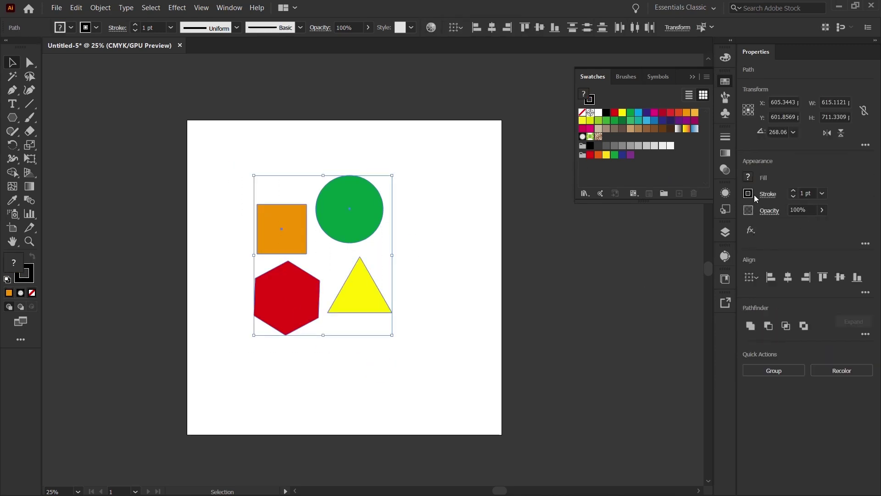
{"action": "left_click", "coordinate": [750, 197]}
{"action": "left_click", "coordinate": [625, 235]}
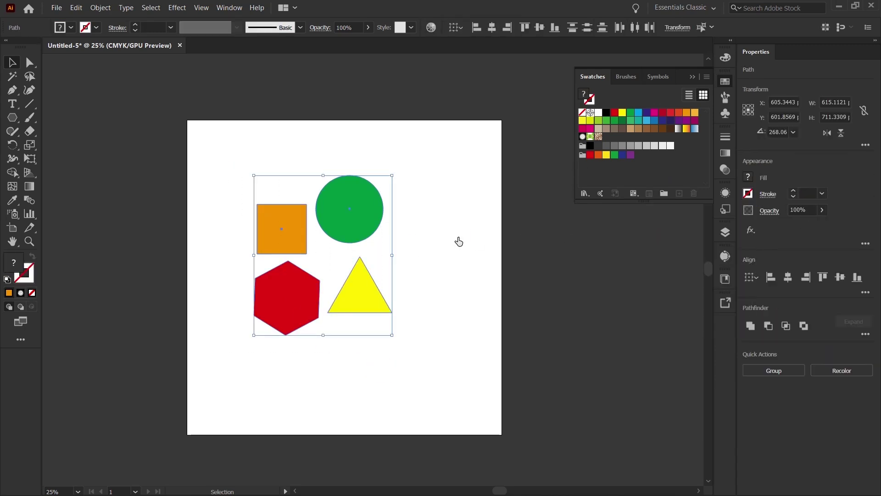
{"action": "left_click", "coordinate": [385, 276]}
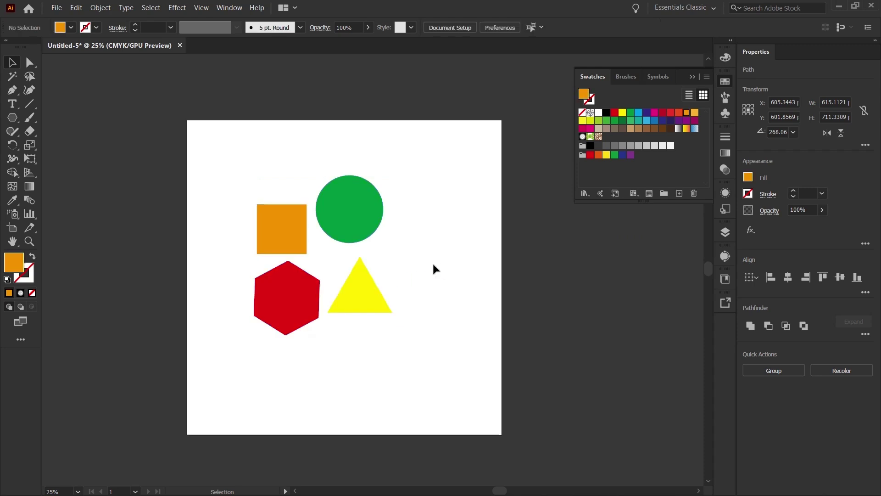
Move the triangle up and to the right, and shift the hexagon right beneath the circle.
{"action": "scroll", "coordinate": [366, 275], "scroll_direction": "up", "scroll_amount": 2}
{"action": "scroll", "coordinate": [482, 307], "scroll_direction": "down", "scroll_amount": 1}
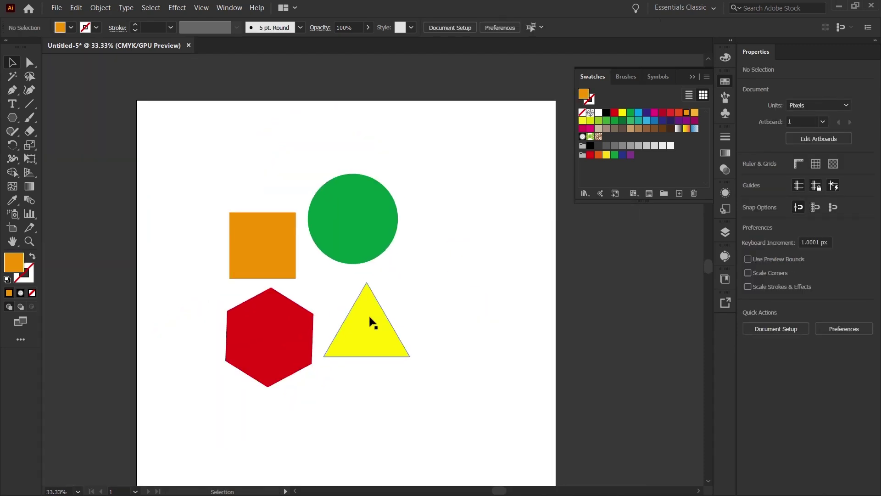
{"action": "left_click_drag", "start_coordinate": [368, 319], "coordinate": [428, 291]}
{"action": "left_click_drag", "start_coordinate": [313, 329], "coordinate": [367, 324]}
{"action": "left_click", "coordinate": [413, 359]}
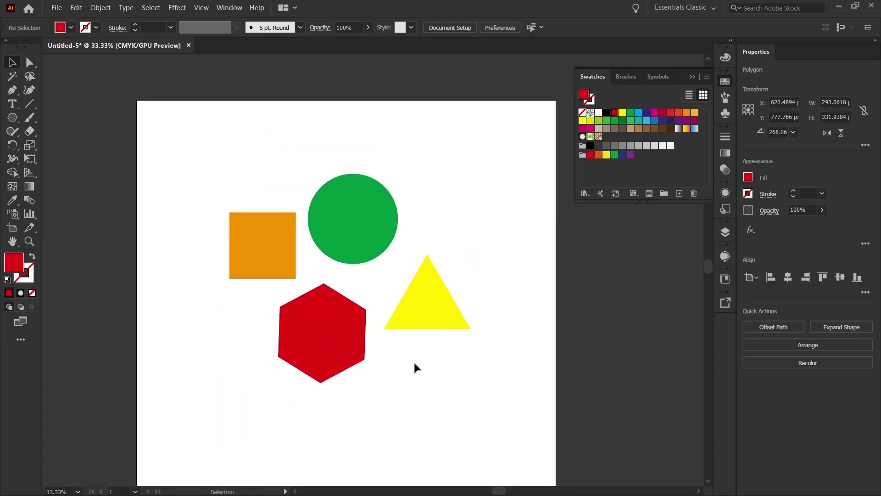
Make a new pattern from all four shapes and accept the notice to enter pattern editing.
{"action": "scroll", "coordinate": [409, 354], "scroll_direction": "down", "scroll_amount": 2}
{"action": "left_click", "coordinate": [387, 323]}
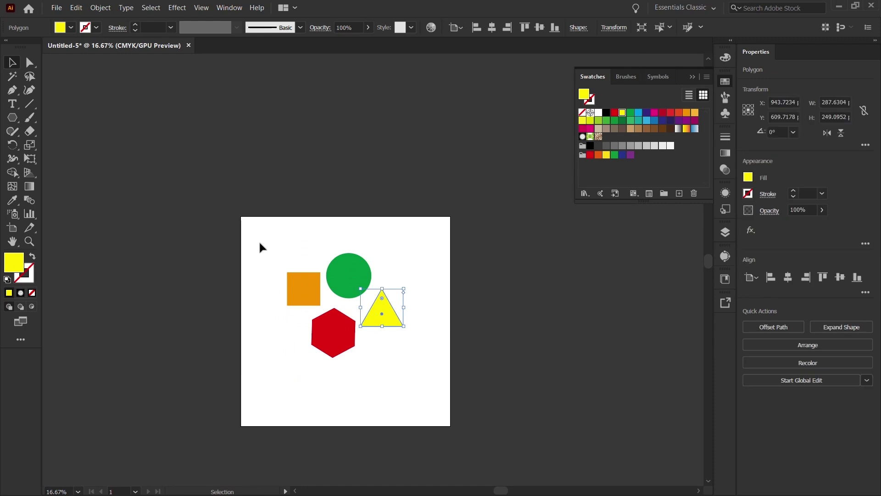
{"action": "left_click_drag", "start_coordinate": [259, 241], "coordinate": [433, 416]}
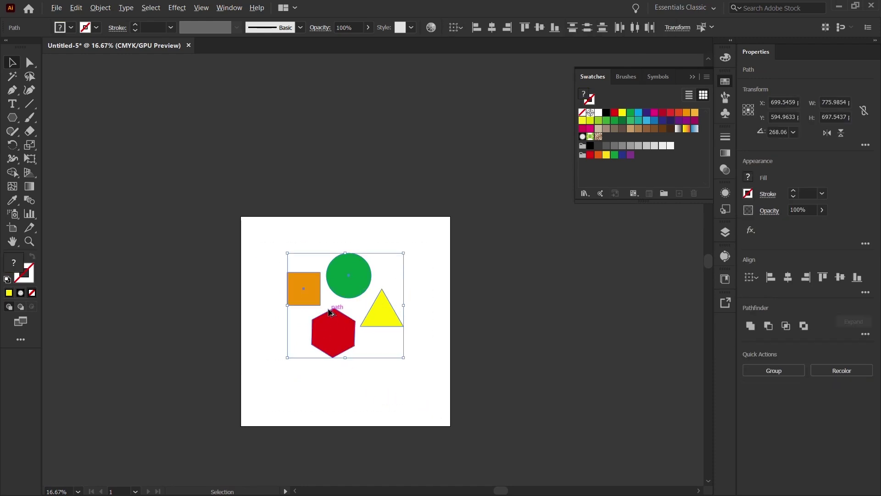
{"action": "scroll", "coordinate": [328, 312], "scroll_direction": "up", "scroll_amount": 1}
{"action": "left_click", "coordinate": [100, 7]}
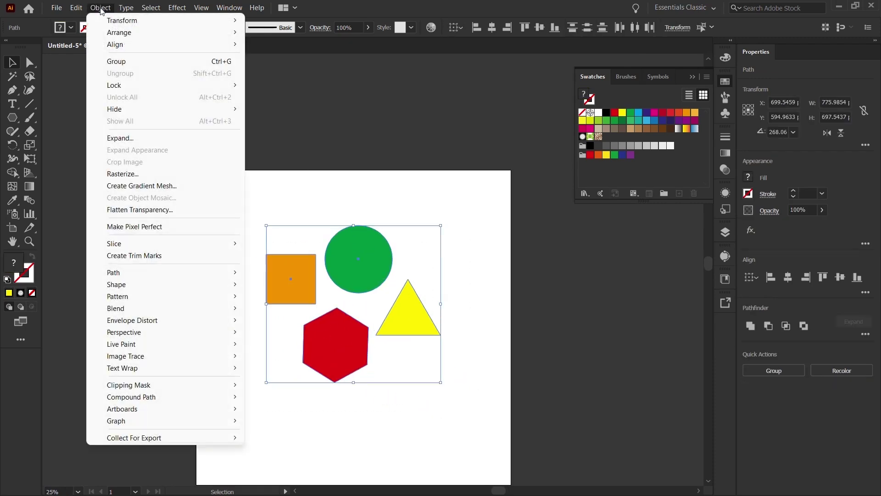
{"action": "mouse_move", "coordinate": [220, 296]}
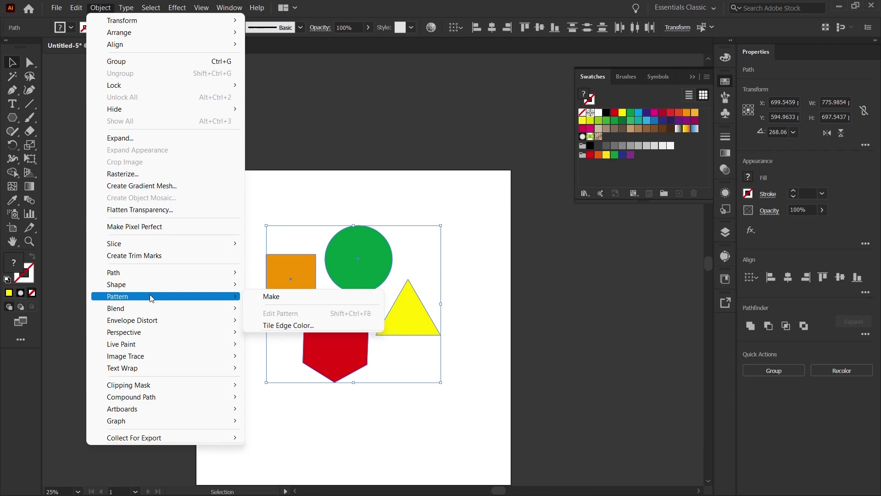
{"action": "left_click", "coordinate": [288, 298]}
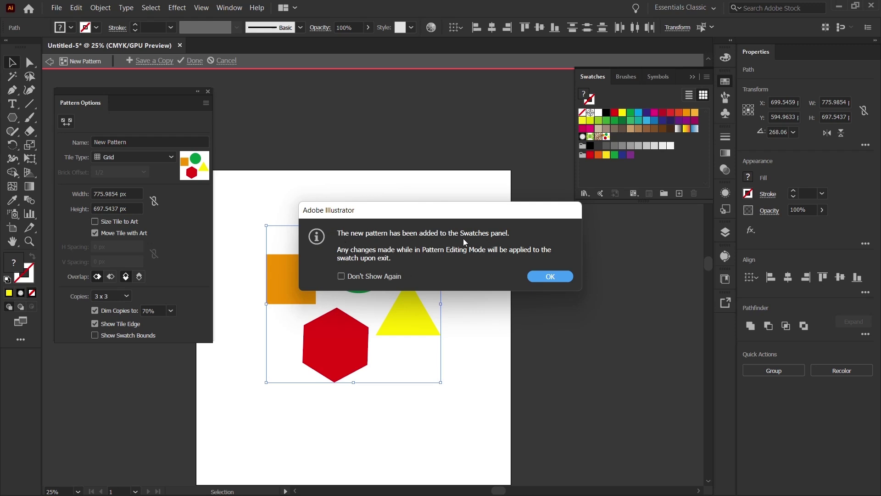
{"action": "left_click", "coordinate": [541, 277]}
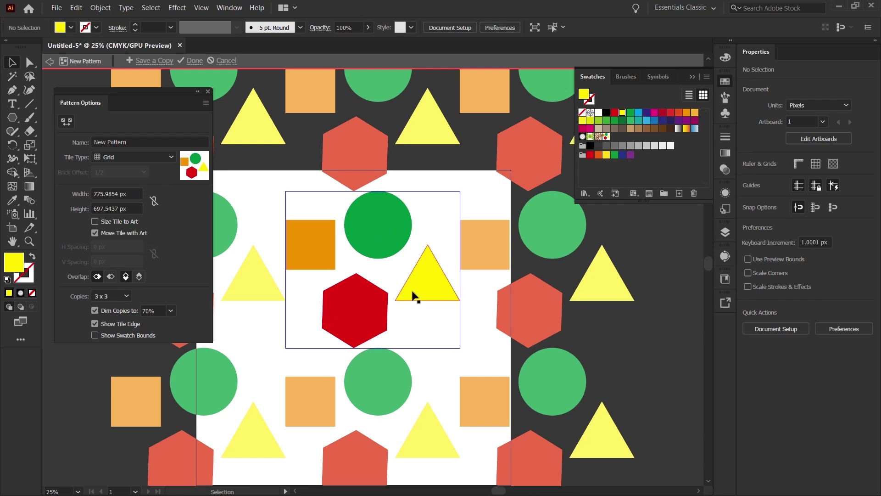
Shrink the triangle and the hexagon in the pattern tile, and shift the triangle and circle right and the square down.
{"action": "left_click_drag", "start_coordinate": [411, 294], "coordinate": [428, 281]}
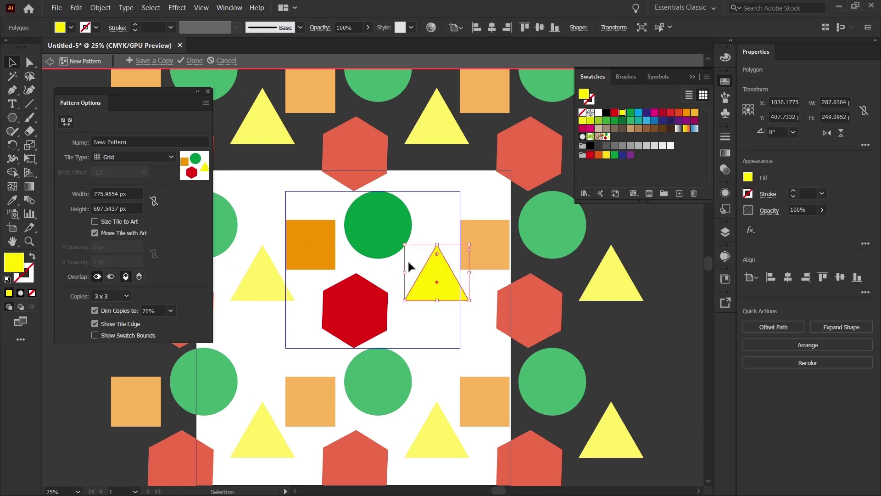
{"action": "left_click_drag", "start_coordinate": [403, 240], "coordinate": [367, 297]}
{"action": "left_click", "coordinate": [372, 301]}
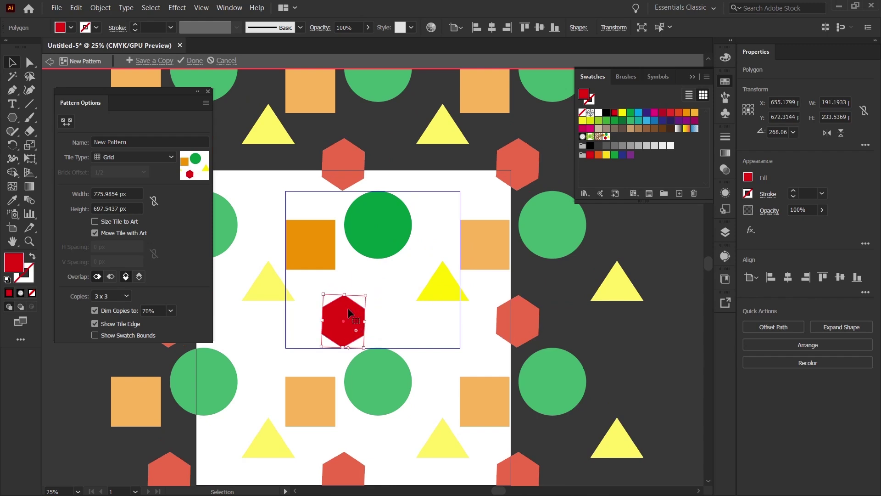
{"action": "left_click_drag", "start_coordinate": [317, 246], "coordinate": [321, 261]}
{"action": "left_click_drag", "start_coordinate": [356, 231], "coordinate": [384, 234]}
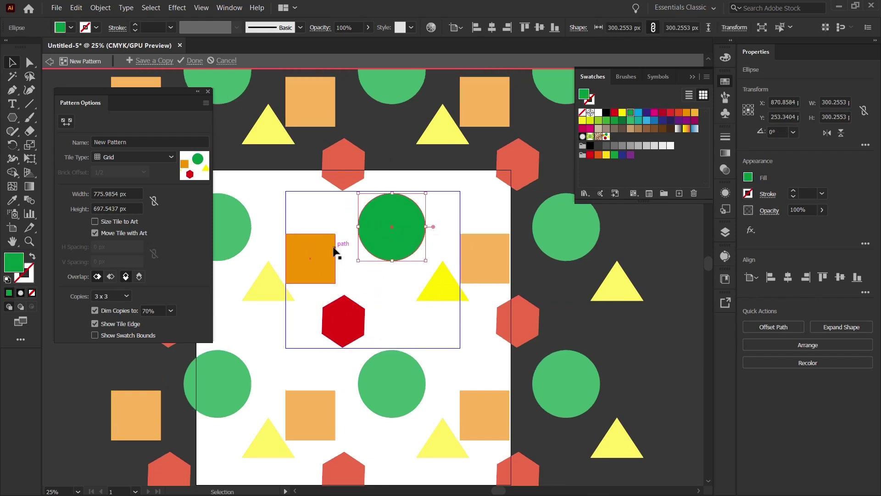
Try the Hex by Column and Hex by Row tile types on the pattern, and return it to Grid.
{"action": "left_click", "coordinate": [150, 157]}
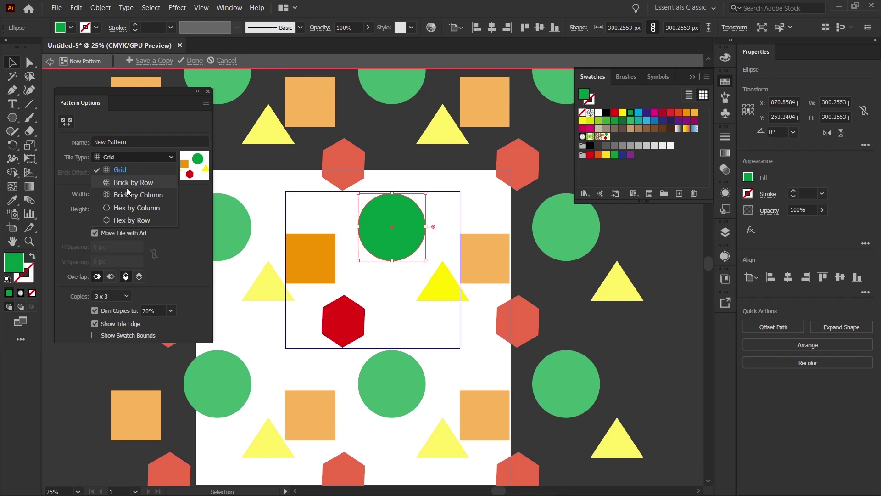
{"action": "left_click", "coordinate": [132, 207]}
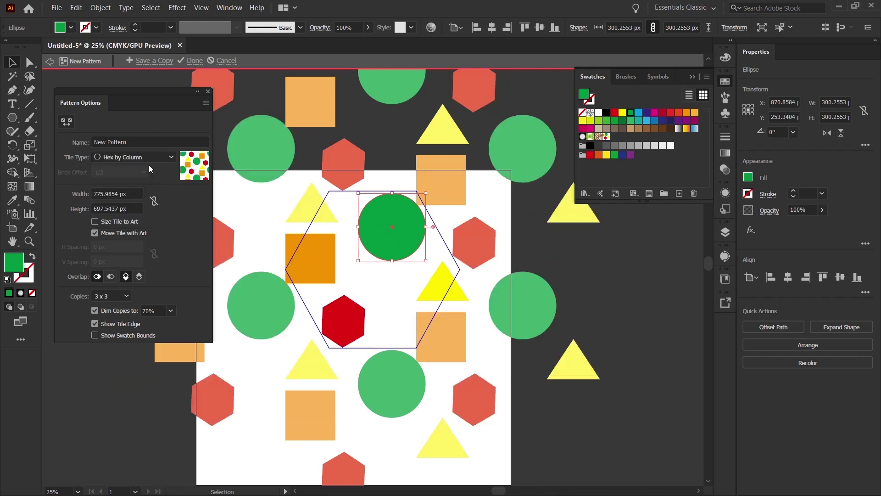
{"action": "left_click", "coordinate": [148, 161]}
{"action": "left_click", "coordinate": [147, 217]}
{"action": "left_click", "coordinate": [152, 161]}
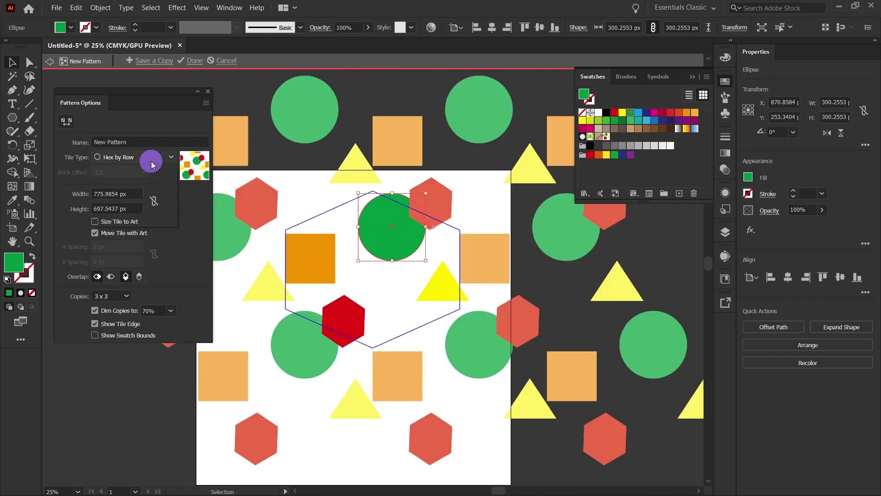
{"action": "key", "text": "Escape"}
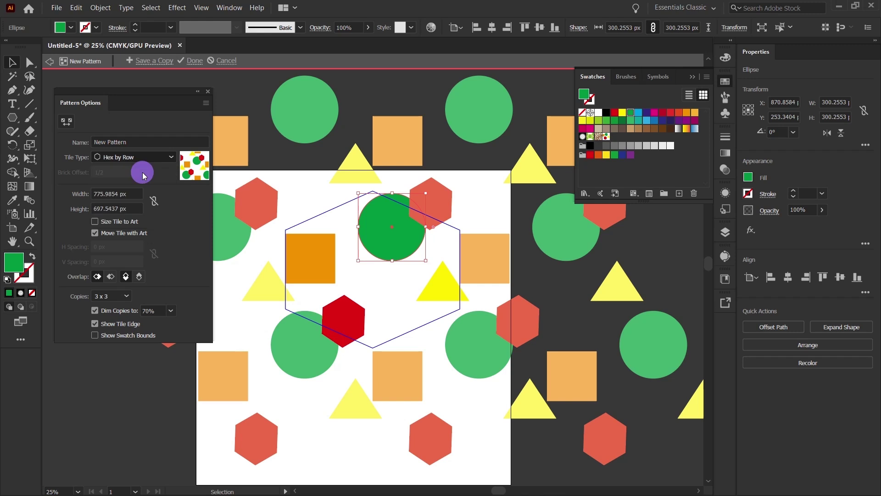
{"action": "left_click", "coordinate": [142, 172]}
Preview the pattern with 3 x 5 and 7 x 5 copies, and return the copies to 3 x 3.
{"action": "left_click", "coordinate": [122, 295]}
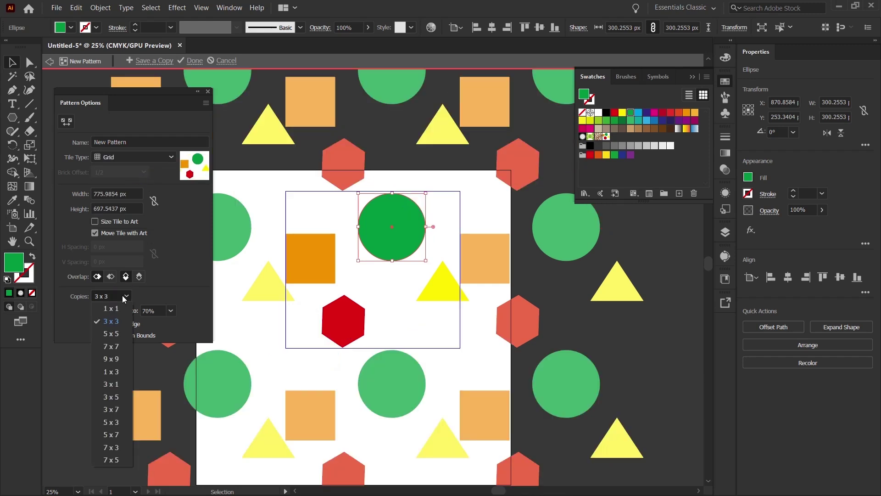
{"action": "left_click", "coordinate": [115, 396]}
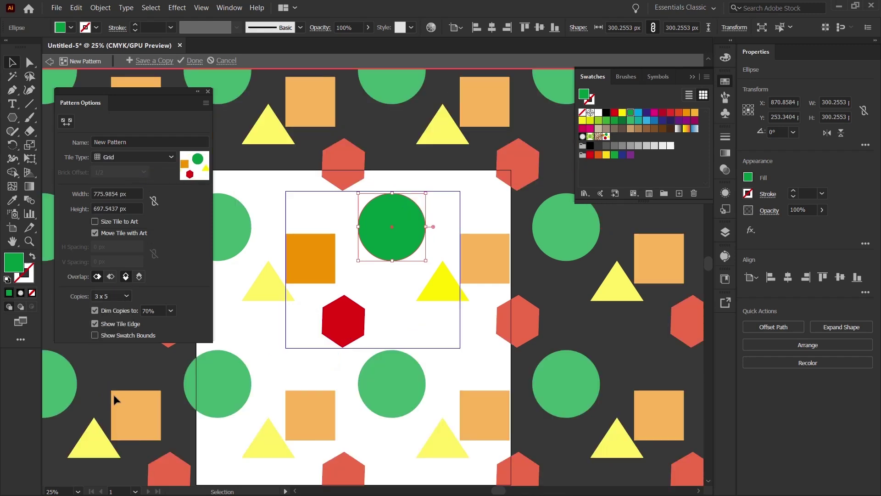
{"action": "left_click", "coordinate": [119, 298]}
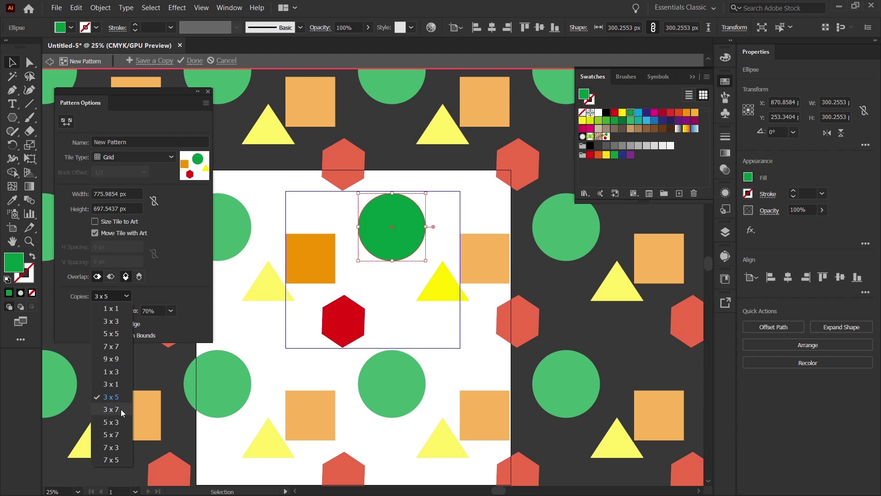
{"action": "left_click", "coordinate": [113, 455]}
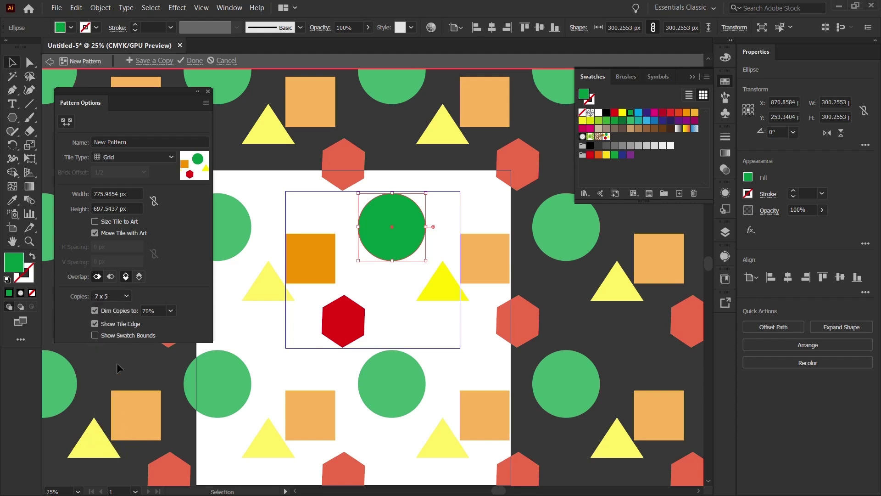
{"action": "left_click", "coordinate": [112, 297]}
{"action": "left_click", "coordinate": [104, 319]}
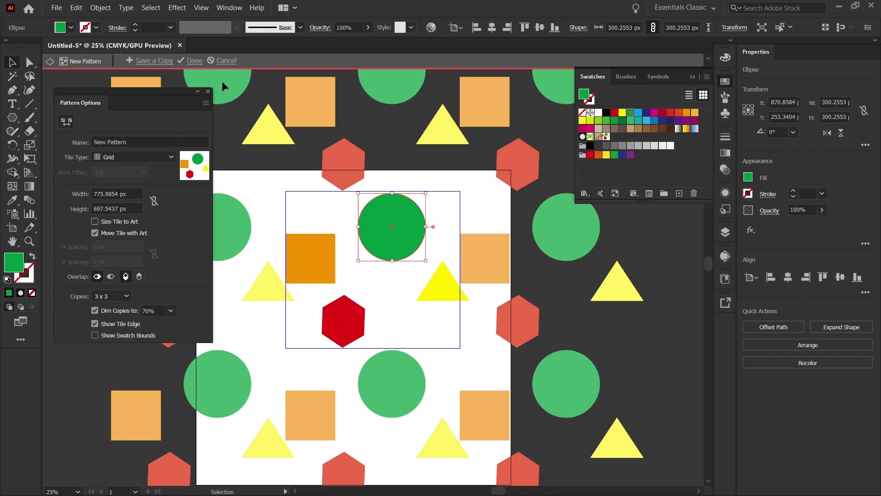
Finish pattern editing and delete the four original shapes from the artboard.
{"action": "left_click", "coordinate": [190, 61]}
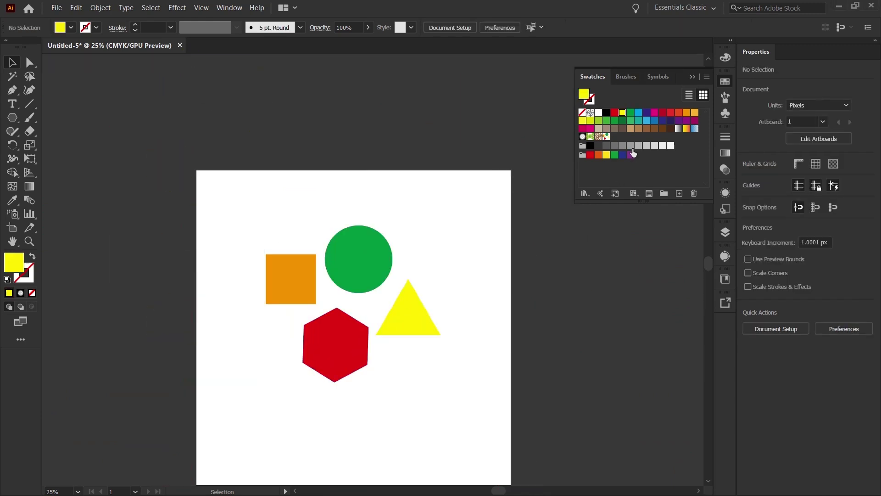
{"action": "left_click_drag", "start_coordinate": [254, 211], "coordinate": [514, 440]}
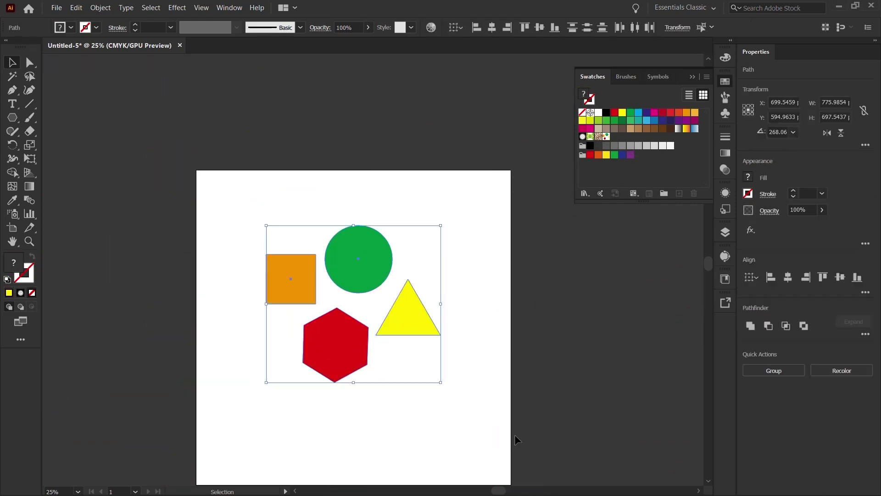
{"action": "key", "text": "Delete"}
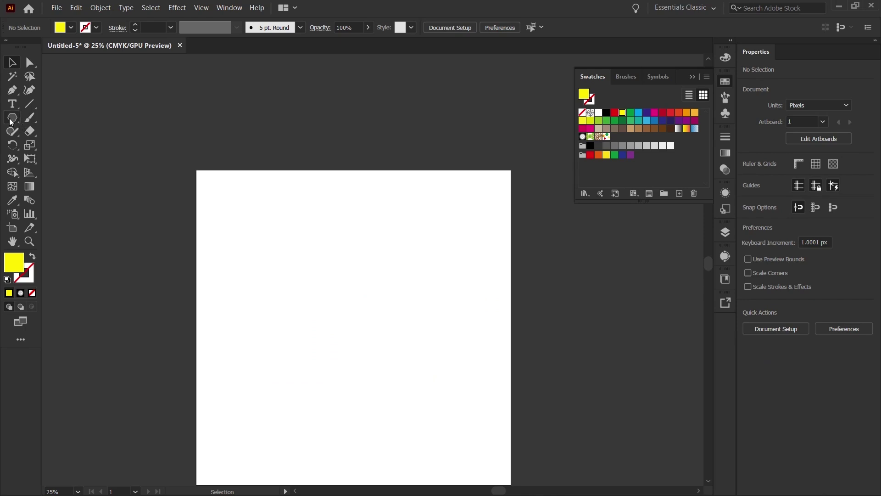
Restore the default fill and stroke, and draw a rectangle about 1250 by 831 px centred across the artboard.
{"action": "key", "text": "d"}
{"action": "left_click_drag", "start_coordinate": [11, 120], "coordinate": [81, 121]}
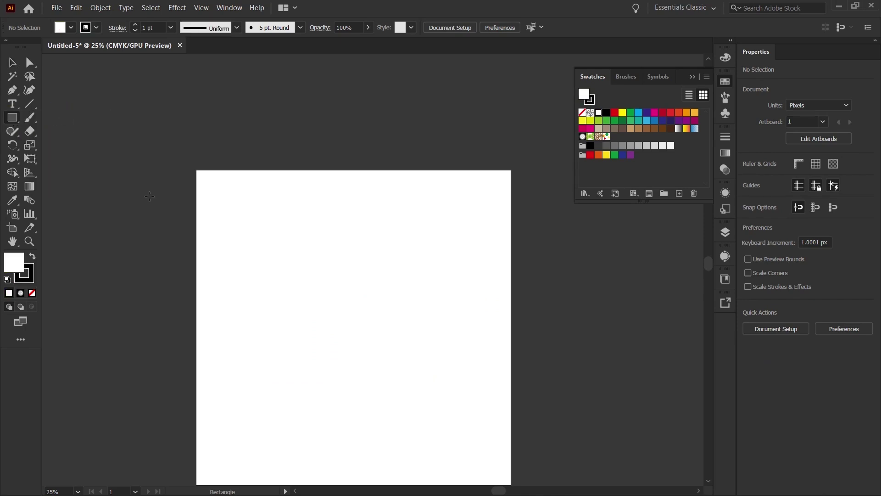
{"action": "left_click_drag", "start_coordinate": [234, 223], "coordinate": [515, 409]}
{"action": "key", "text": "v"}
{"action": "left_click_drag", "start_coordinate": [445, 336], "coordinate": [423, 333]}
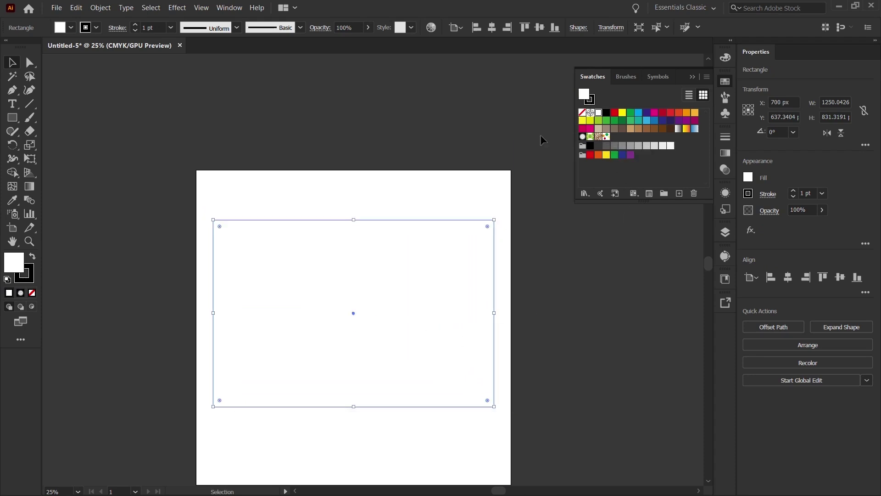
Fill the rectangle with the new pattern swatch, and enlarge it past both sides of the artboard.
{"action": "left_click", "coordinate": [606, 139]}
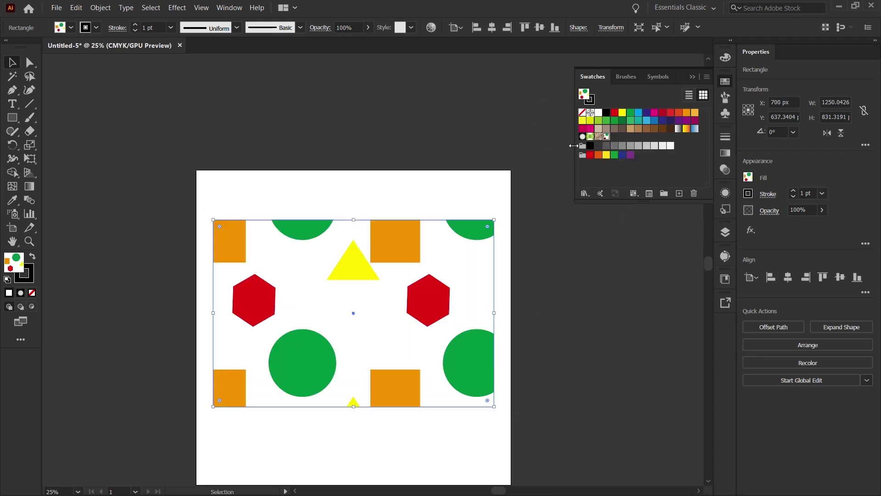
{"action": "left_click", "coordinate": [312, 464]}
{"action": "scroll", "coordinate": [371, 338], "scroll_direction": "down", "scroll_amount": 1}
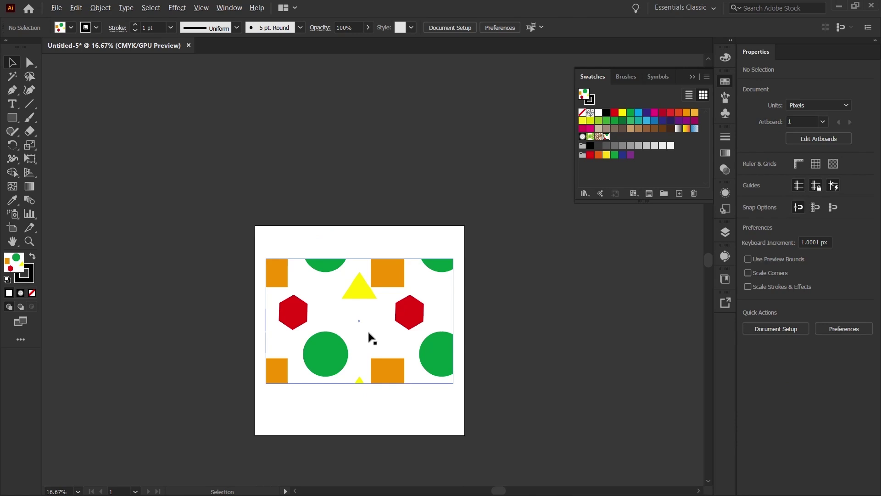
{"action": "left_click", "coordinate": [399, 294]}
{"action": "left_click_drag", "start_coordinate": [453, 258], "coordinate": [510, 222]}
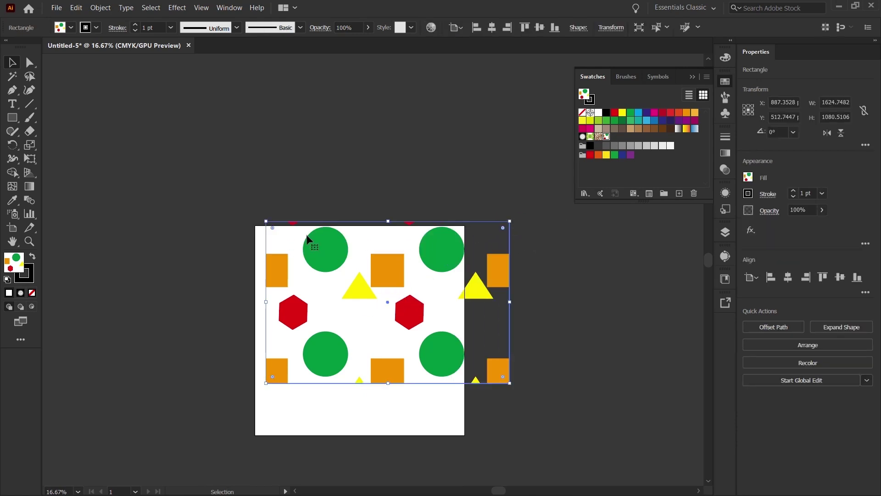
{"action": "left_click_drag", "start_coordinate": [266, 382], "coordinate": [228, 425]}
{"action": "left_click_drag", "start_coordinate": [365, 290], "coordinate": [364, 337]}
{"action": "left_click_drag", "start_coordinate": [408, 359], "coordinate": [409, 329]}
{"action": "left_click", "coordinate": [601, 346]}
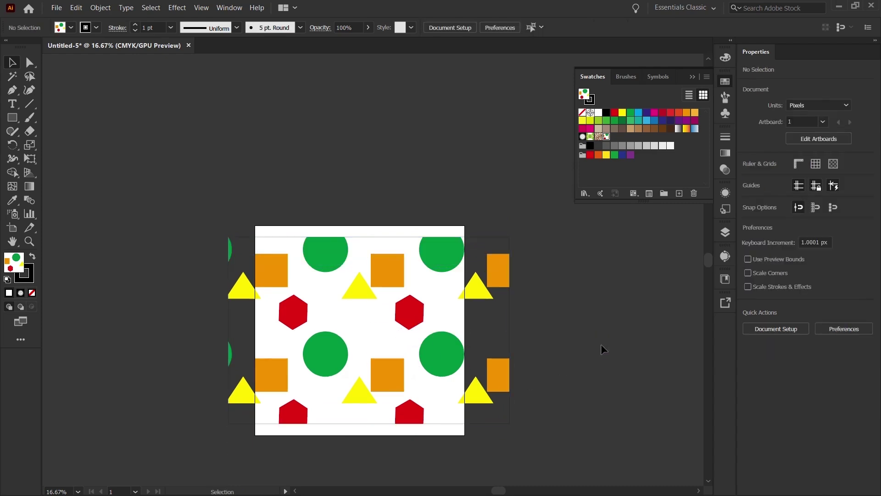
Delete the pattern-filled rectangle and restore the default fill and stroke.
{"action": "left_click", "coordinate": [252, 347]}
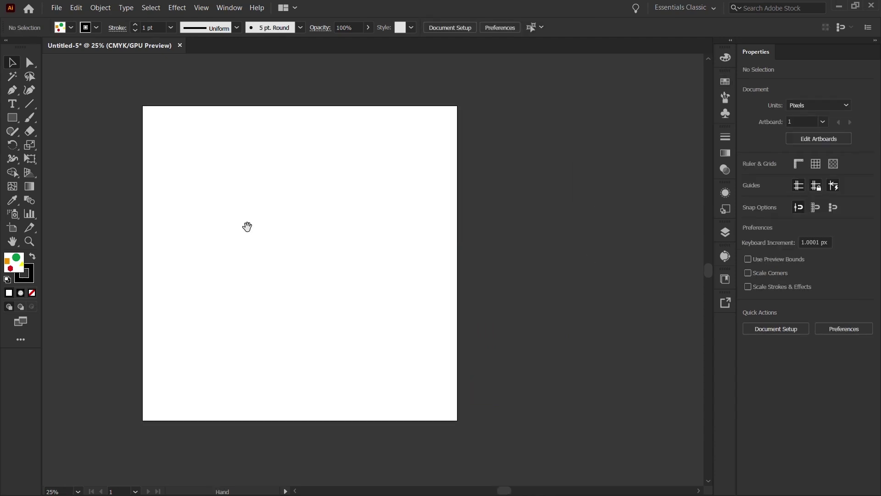
{"action": "left_click_drag", "start_coordinate": [246, 226], "coordinate": [284, 239]}
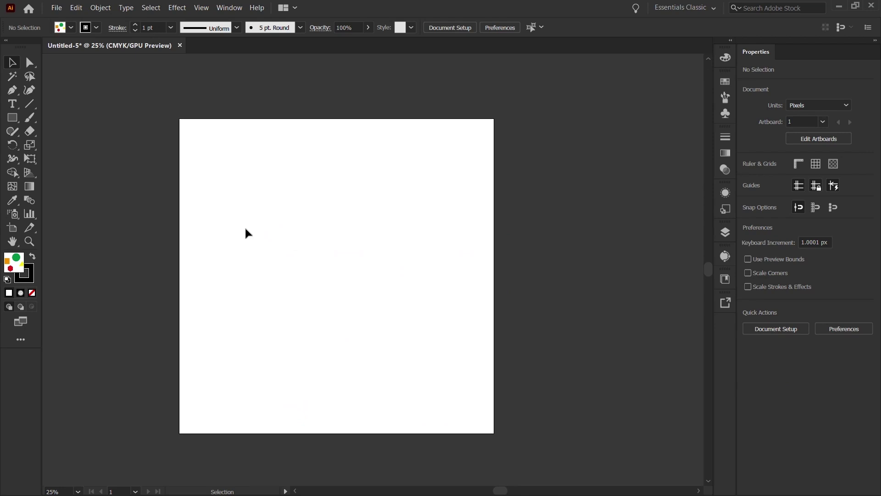
{"action": "key", "text": "d"}
Draw an ellipse about 225 by 266 px, a wide rectangle, an upright rectangle about 102 by 159 px and a small square about 61 px.
{"action": "left_click_drag", "start_coordinate": [11, 117], "coordinate": [53, 143]}
{"action": "left_click_drag", "start_coordinate": [250, 193], "coordinate": [300, 252]}
{"action": "left_click_drag", "start_coordinate": [11, 118], "coordinate": [50, 117]}
{"action": "mouse_move", "coordinate": [376, 253]}
{"action": "left_mouse_down"}
{"action": "mouse_move", "coordinate": [314, 260]}
{"action": "mouse_move", "coordinate": [283, 302]}
{"action": "left_mouse_up"}
{"action": "left_click_drag", "start_coordinate": [323, 198], "coordinate": [346, 234]}
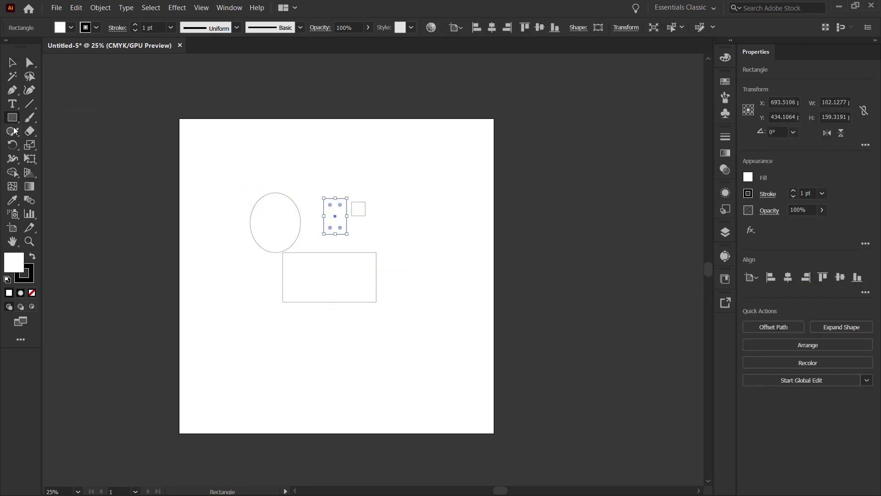
Add a five-pointed star beside the ellipse, and a star shape with 3 points as a small triangle below it.
{"action": "left_click_drag", "start_coordinate": [11, 117], "coordinate": [51, 170]}
{"action": "left_click", "coordinate": [219, 197]}
{"action": "key", "text": "Return"}
{"action": "left_click", "coordinate": [241, 253]}
{"action": "type", "text": "3"}
{"action": "key", "text": "Return"}
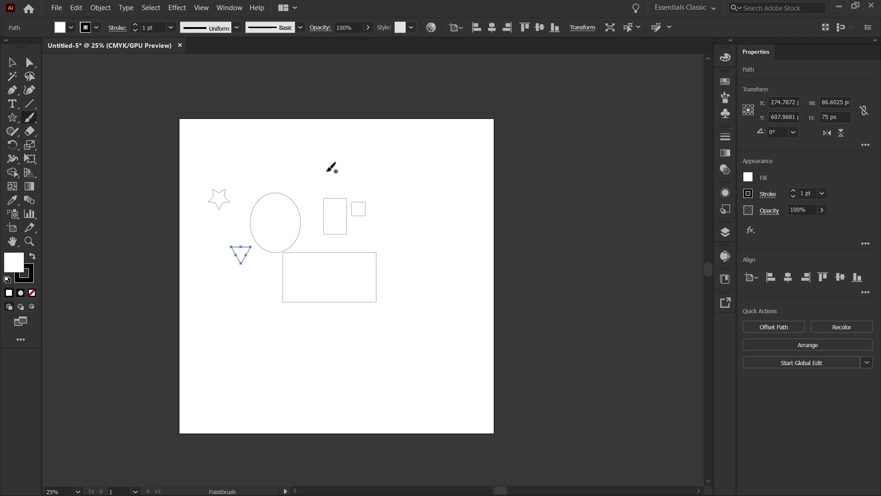
Fill the ellipse with red, the upright rectangle with yellow and the small square with tan.
{"action": "key", "text": "v"}
{"action": "key", "text": "ctrl+plus"}
{"action": "left_click", "coordinate": [273, 227]}
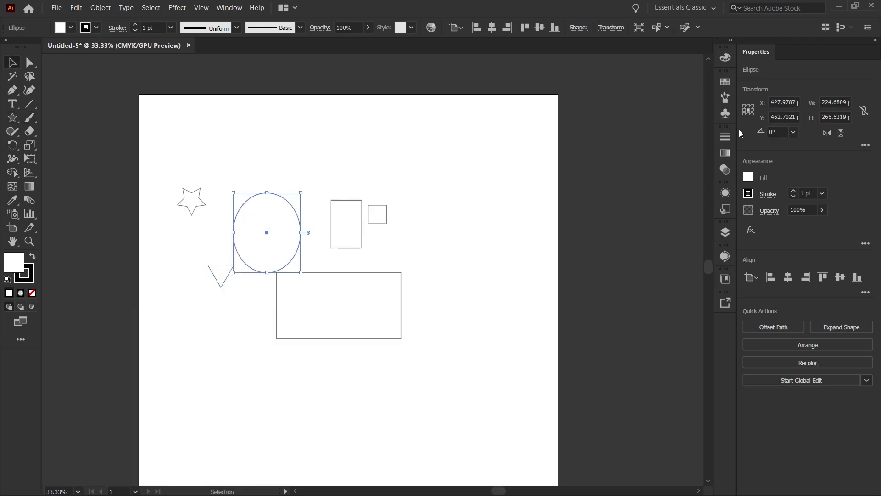
{"action": "left_click", "coordinate": [725, 81]}
{"action": "left_click", "coordinate": [615, 112]}
{"action": "left_click_drag", "start_coordinate": [347, 225], "coordinate": [348, 224]}
{"action": "left_click", "coordinate": [622, 113]}
{"action": "left_click", "coordinate": [377, 215]}
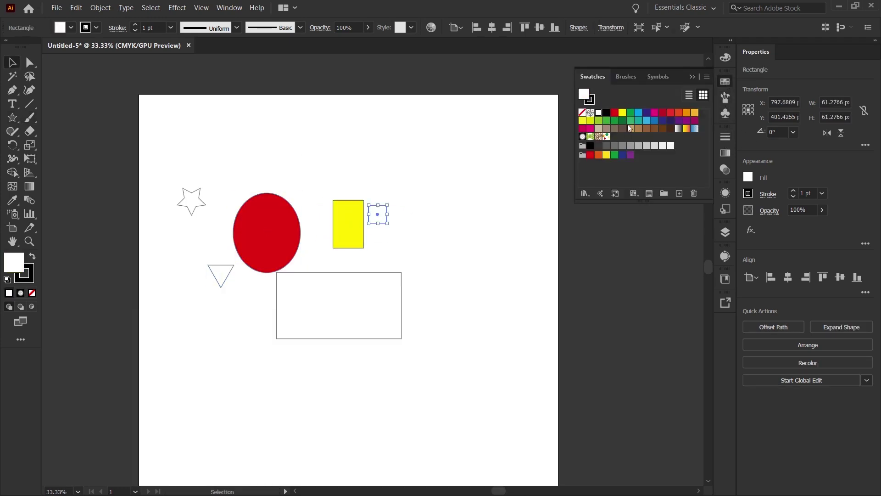
{"action": "left_click", "coordinate": [630, 129]}
Fill the wide rectangle with magenta, the triangle with orange and the star with light orange.
{"action": "left_click", "coordinate": [339, 303]}
{"action": "left_click", "coordinate": [654, 113]}
{"action": "left_click", "coordinate": [221, 273]}
{"action": "left_click", "coordinate": [687, 112]}
{"action": "left_click", "coordinate": [189, 198]}
{"action": "left_click", "coordinate": [582, 129]}
{"action": "left_click", "coordinate": [695, 113]}
{"action": "left_click", "coordinate": [397, 188]}
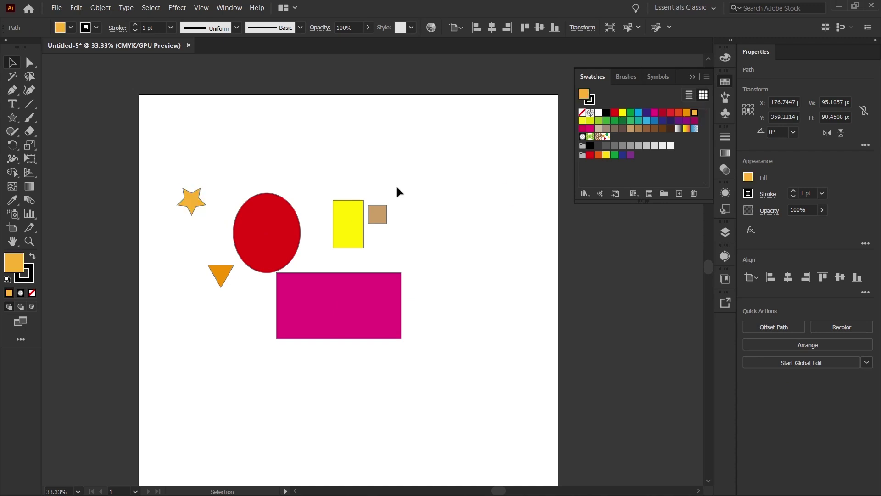
Move all six shapes together to the right and slightly down, and remove their stroke.
{"action": "left_click_drag", "start_coordinate": [180, 159], "coordinate": [453, 351]}
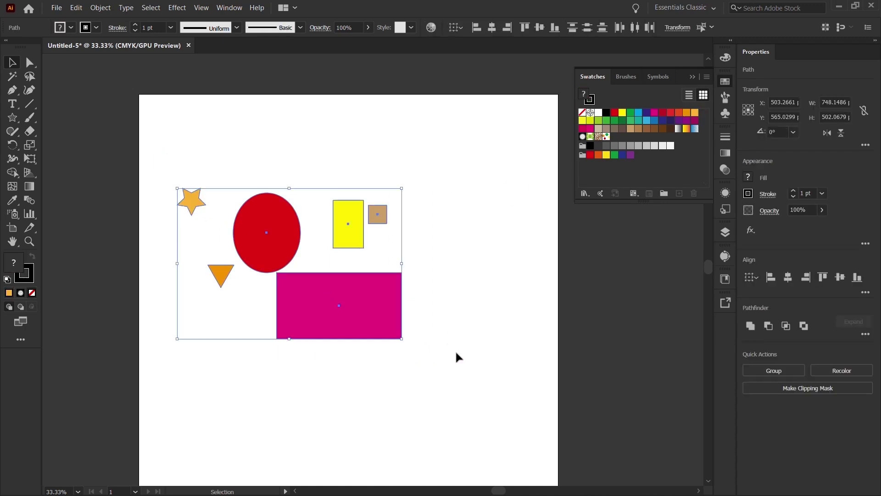
{"action": "left_click_drag", "start_coordinate": [351, 309], "coordinate": [419, 318]}
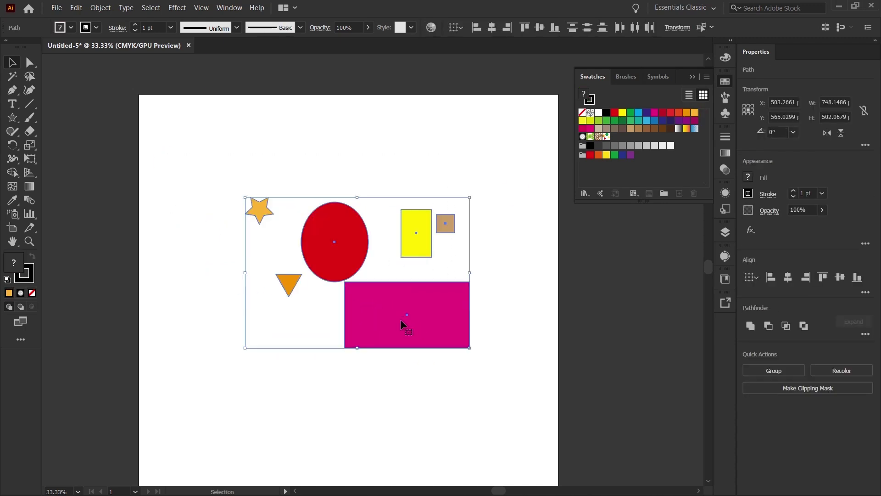
{"action": "left_click", "coordinate": [749, 193]}
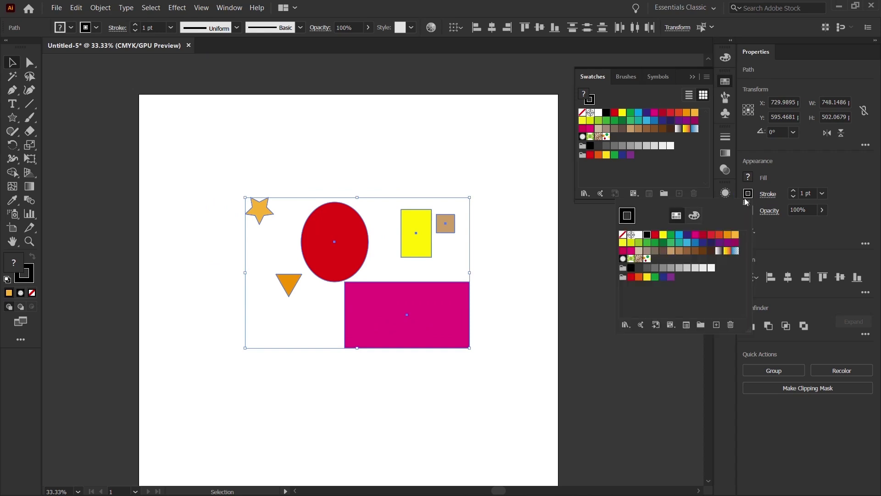
{"action": "left_click", "coordinate": [622, 235]}
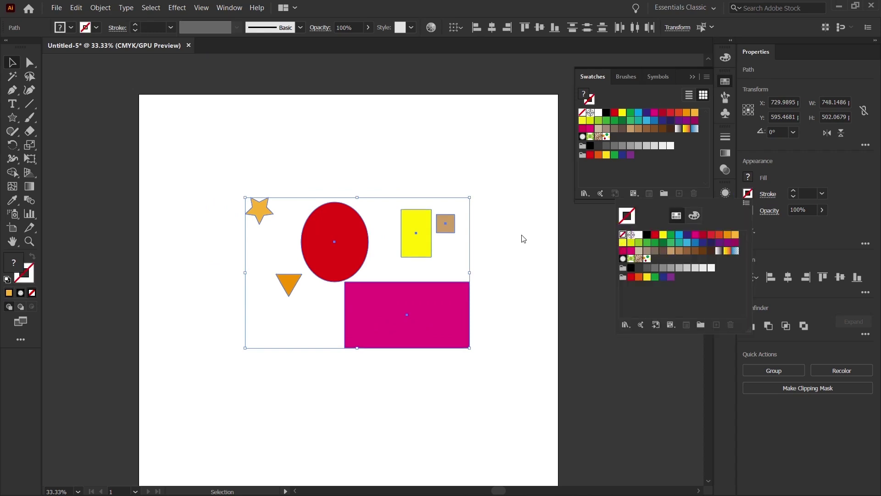
{"action": "left_click", "coordinate": [532, 223]}
{"action": "scroll", "coordinate": [410, 195], "scroll_direction": "up", "scroll_amount": 2}
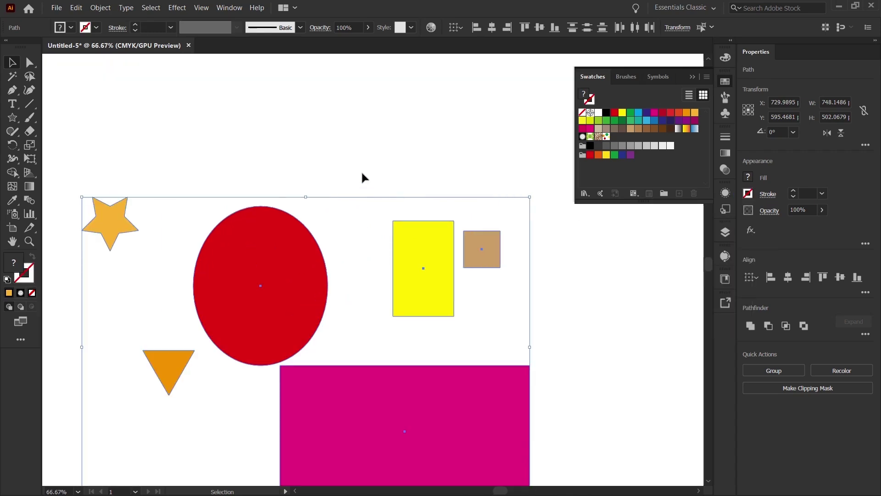
{"action": "left_click", "coordinate": [362, 172]}
Shift the magenta rectangle left beneath the ellipse, and move the yellow rectangle and tan square down and left.
{"action": "scroll", "coordinate": [335, 138], "scroll_direction": "down", "scroll_amount": 1}
{"action": "left_click_drag", "start_coordinate": [360, 366], "coordinate": [315, 378]}
{"action": "left_click_drag", "start_coordinate": [401, 252], "coordinate": [381, 278]}
{"action": "left_click_drag", "start_coordinate": [447, 220], "coordinate": [433, 268]}
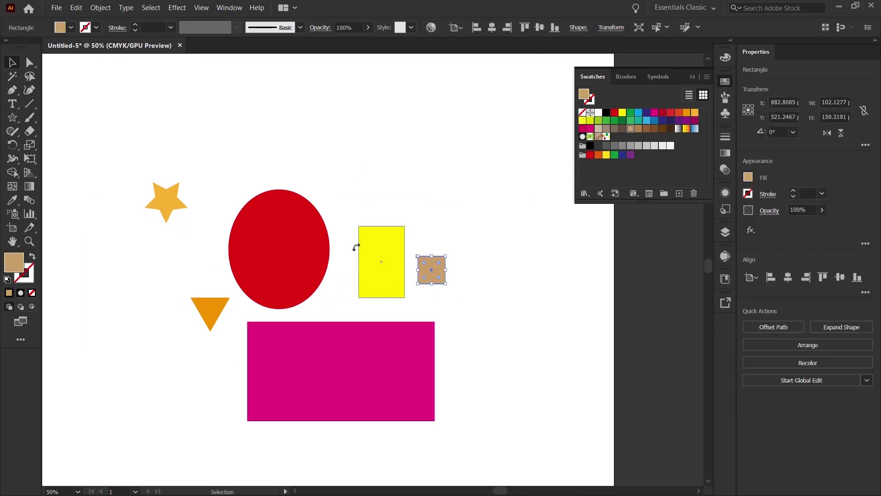
Move the star close to the ellipse's left side, and lower the triangle beside the magenta rectangle.
{"action": "left_click", "coordinate": [110, 234]}
{"action": "left_click_drag", "start_coordinate": [164, 197], "coordinate": [198, 230]}
{"action": "left_click_drag", "start_coordinate": [217, 318], "coordinate": [218, 362]}
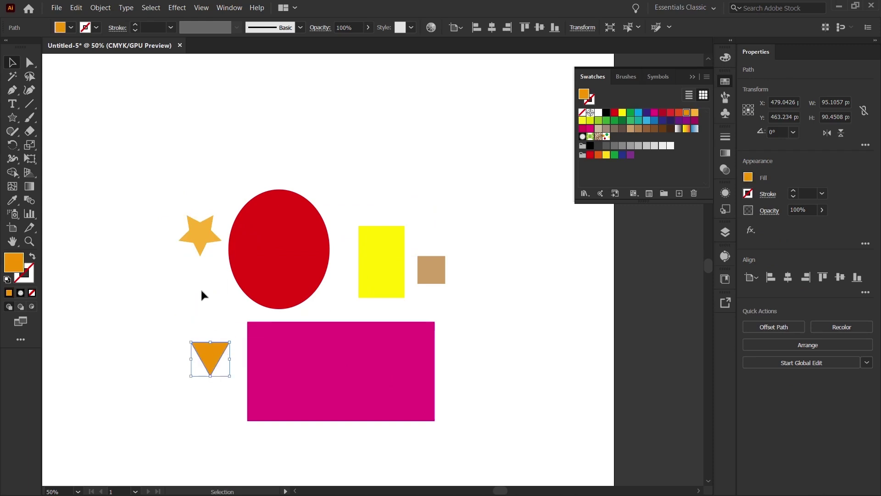
{"action": "left_click_drag", "start_coordinate": [199, 251], "coordinate": [204, 272]}
Select all six shapes and set a Transform Each move of -19 px horizontally and -43 px vertically.
{"action": "left_click_drag", "start_coordinate": [314, 363], "coordinate": [501, 420]}
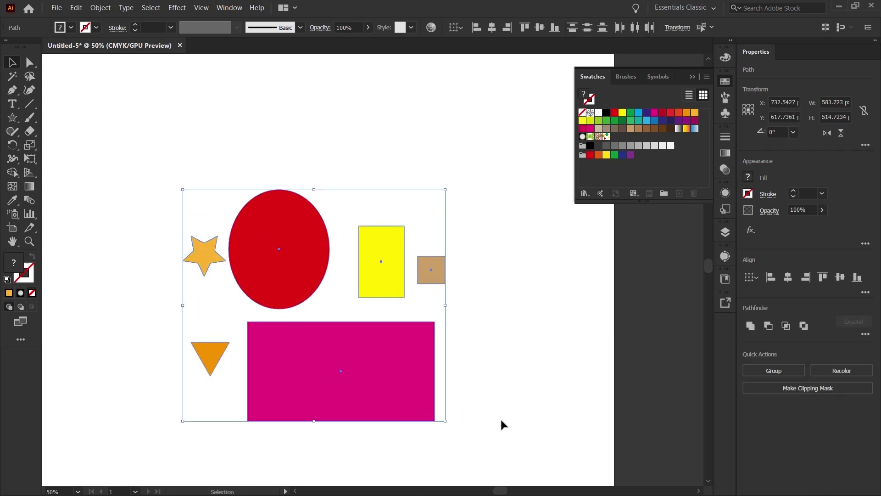
{"action": "left_click", "coordinate": [141, 6]}
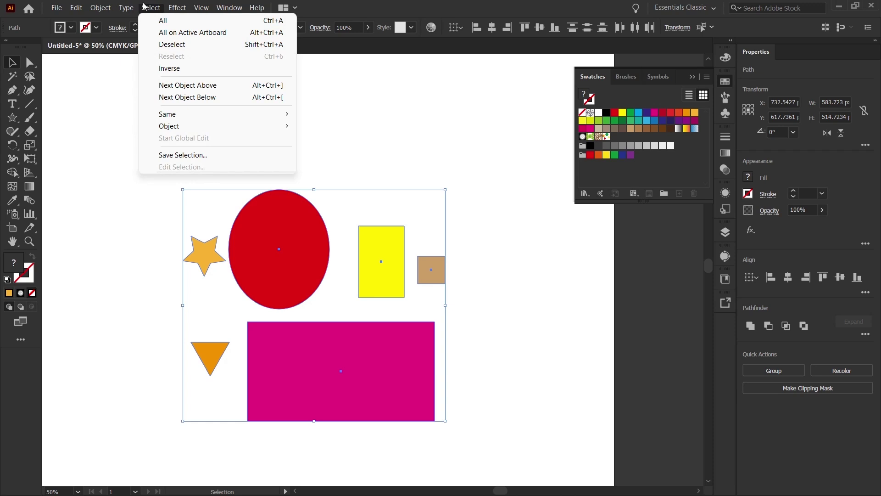
{"action": "mouse_move", "coordinate": [102, 5]}
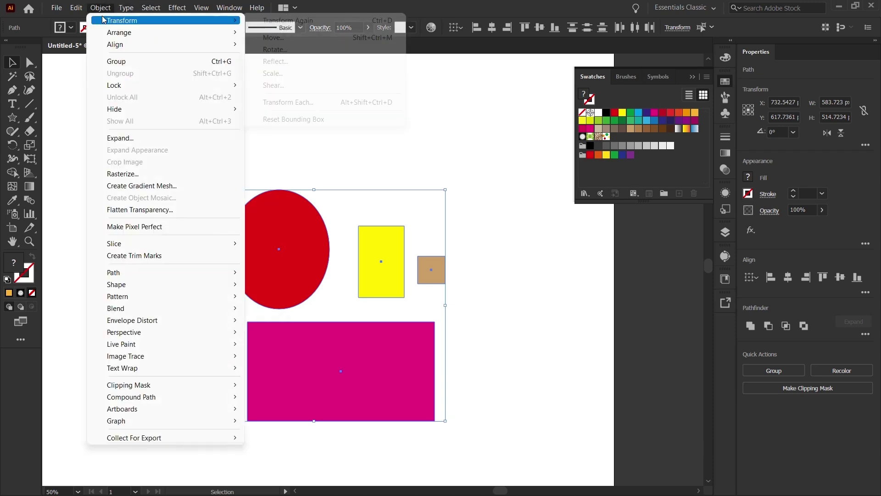
{"action": "left_click", "coordinate": [75, 197]}
{"action": "left_click_drag", "start_coordinate": [140, 139], "coordinate": [502, 449]}
{"action": "left_click", "coordinate": [100, 11]}
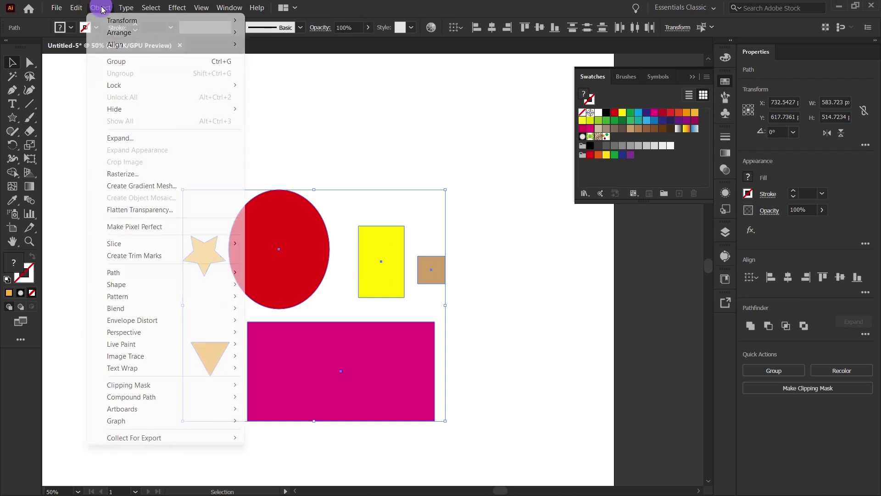
{"action": "mouse_move", "coordinate": [108, 22]}
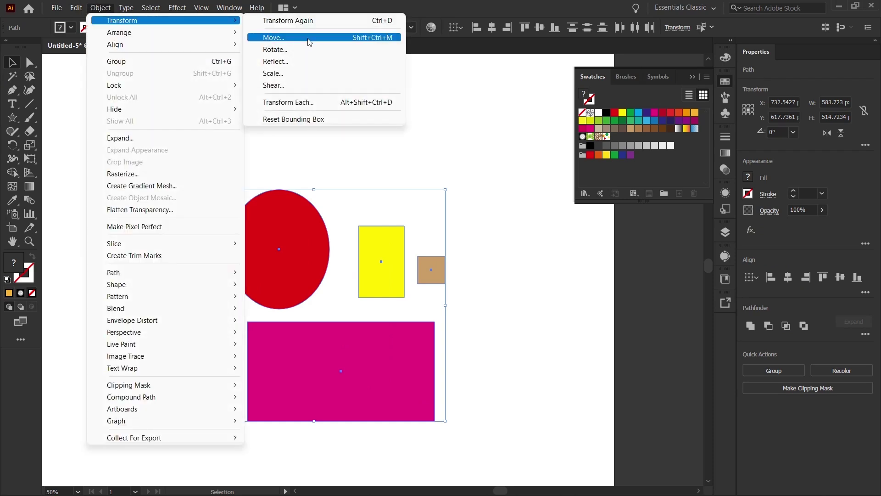
{"action": "left_click", "coordinate": [315, 103]}
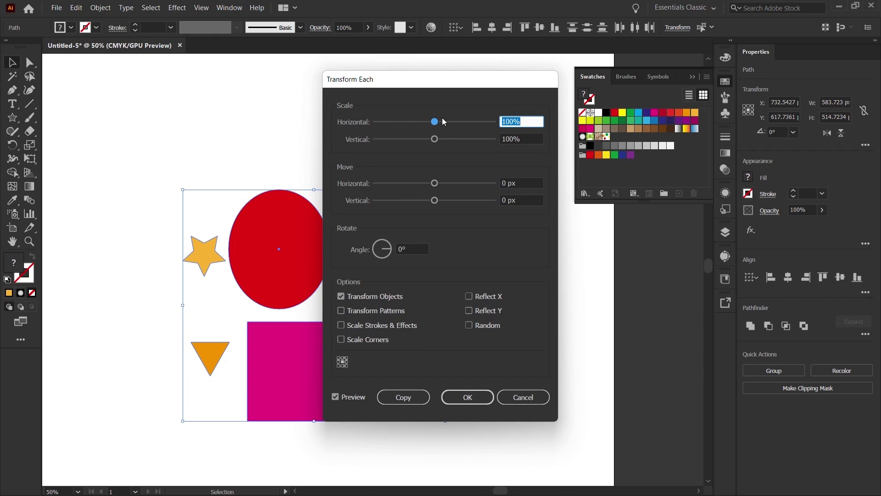
{"action": "left_click_drag", "start_coordinate": [465, 81], "coordinate": [656, 75]}
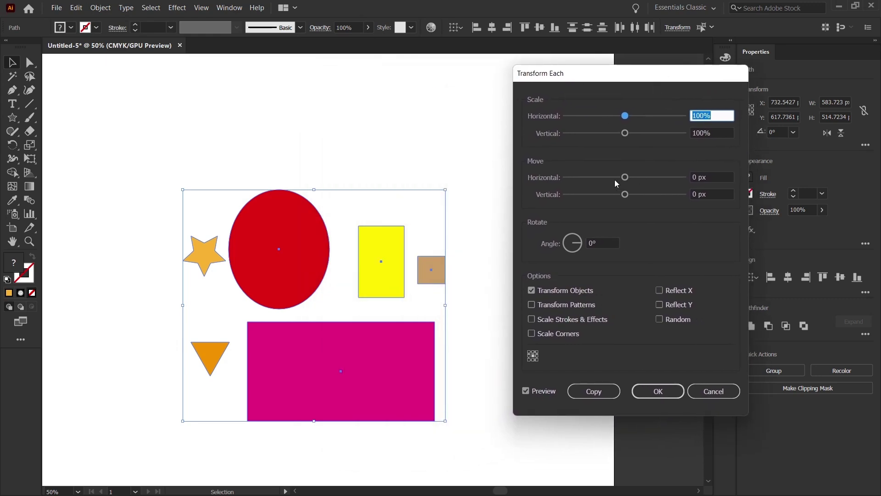
{"action": "left_click_drag", "start_coordinate": [618, 177], "coordinate": [603, 197]}
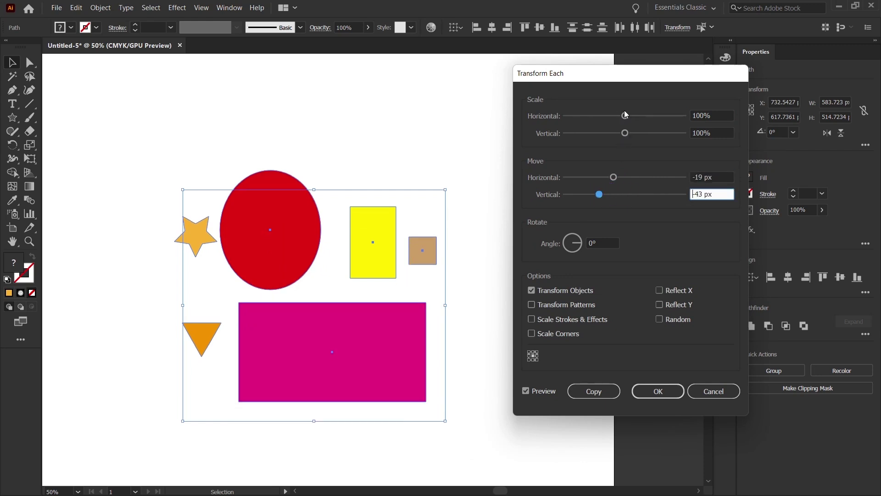
Set the Transform Each scale to 95% horizontal and 70% vertical, with a rotation angle of 71°.
{"action": "mouse_move", "coordinate": [625, 114]}
{"action": "left_mouse_down"}
{"action": "mouse_move", "coordinate": [607, 133]}
{"action": "mouse_move", "coordinate": [621, 115]}
{"action": "left_mouse_up"}
{"action": "left_click", "coordinate": [622, 133]}
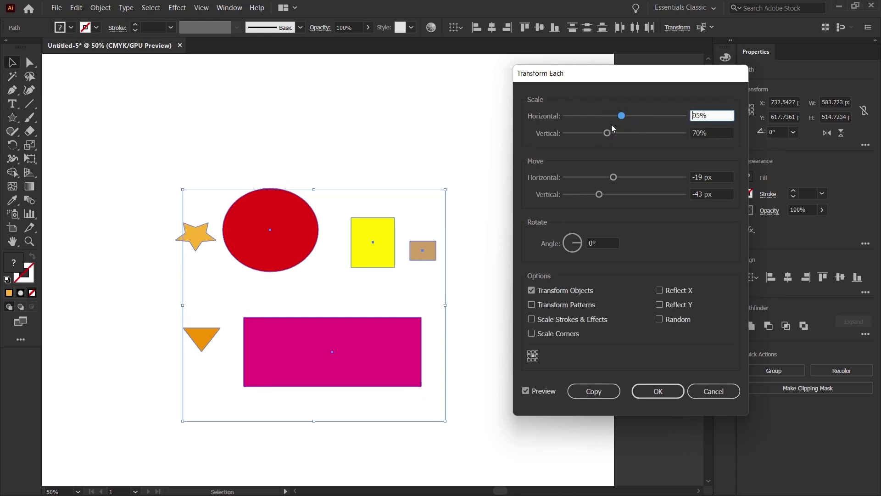
{"action": "left_click", "coordinate": [575, 237]}
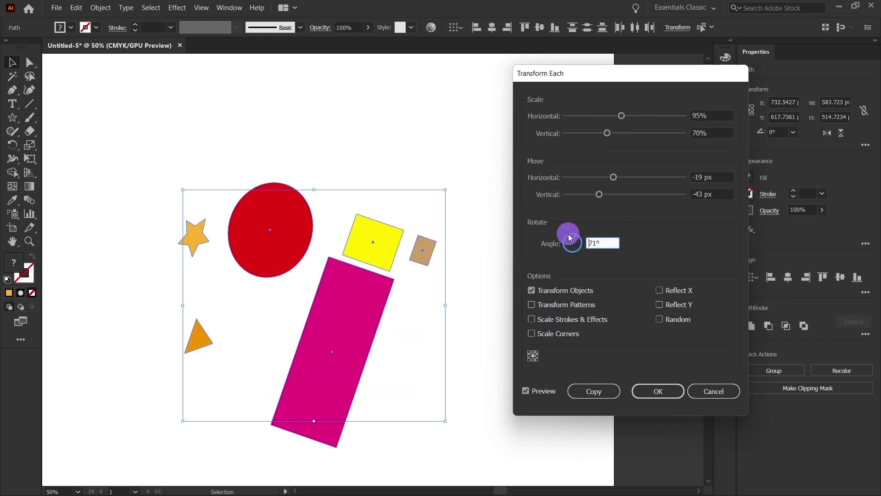
Randomize the transformation with a 30° angle and a scale of 75% horizontal and 79% vertical, and apply it to the shapes.
{"action": "left_click", "coordinate": [659, 320]}
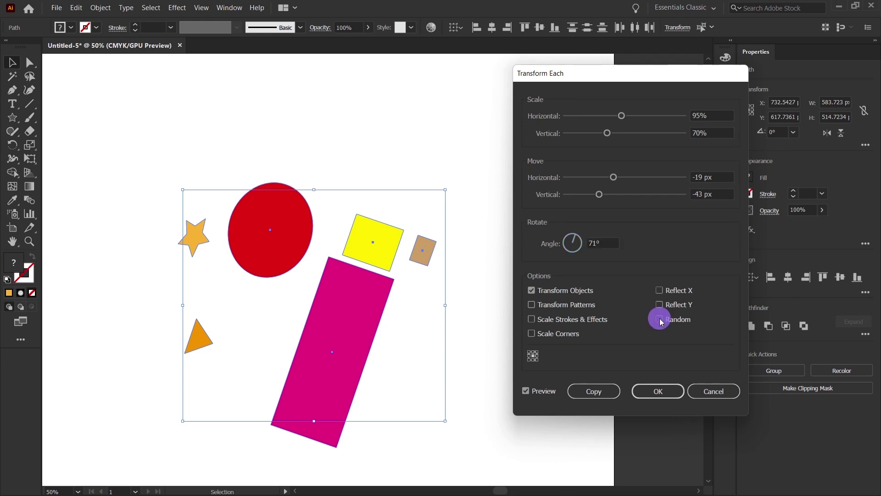
{"action": "left_click", "coordinate": [574, 240]}
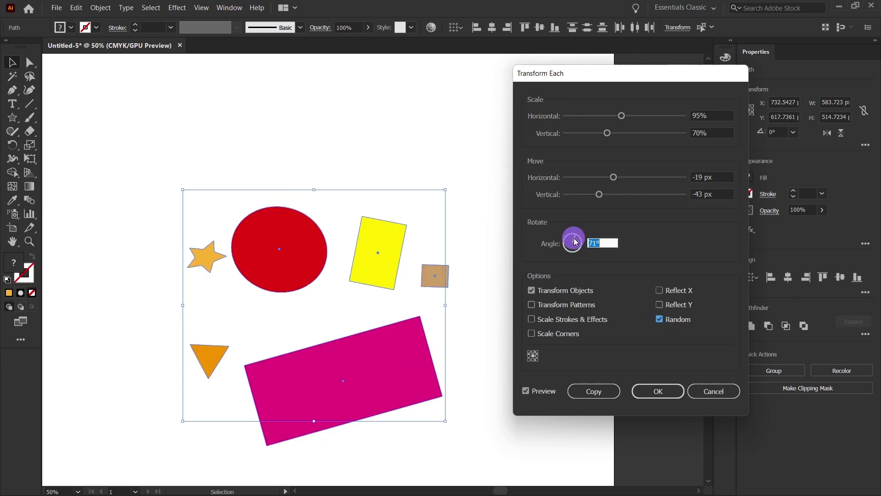
{"action": "left_click", "coordinate": [567, 240]}
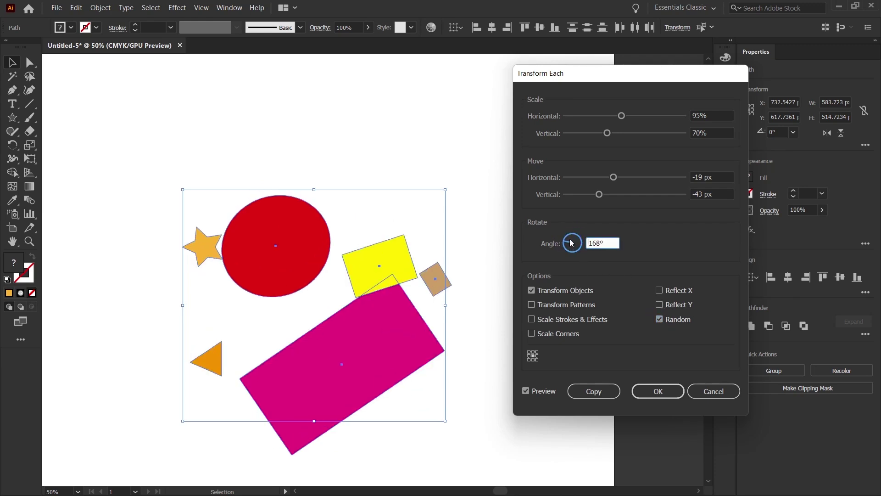
{"action": "left_click", "coordinate": [580, 239]}
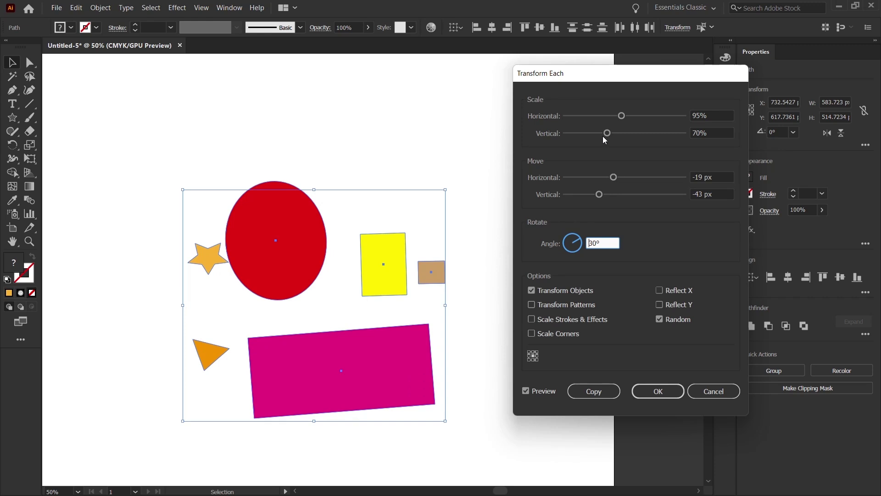
{"action": "left_click_drag", "start_coordinate": [607, 133], "coordinate": [610, 116]}
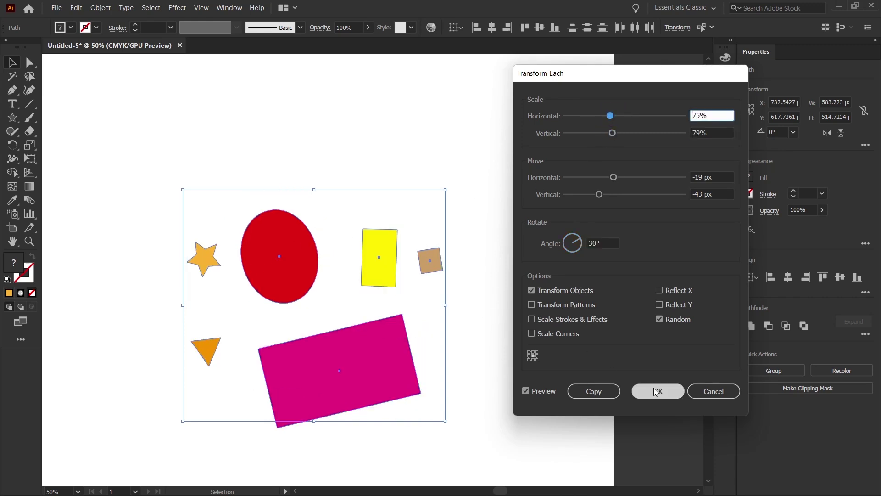
{"action": "left_click", "coordinate": [668, 390]}
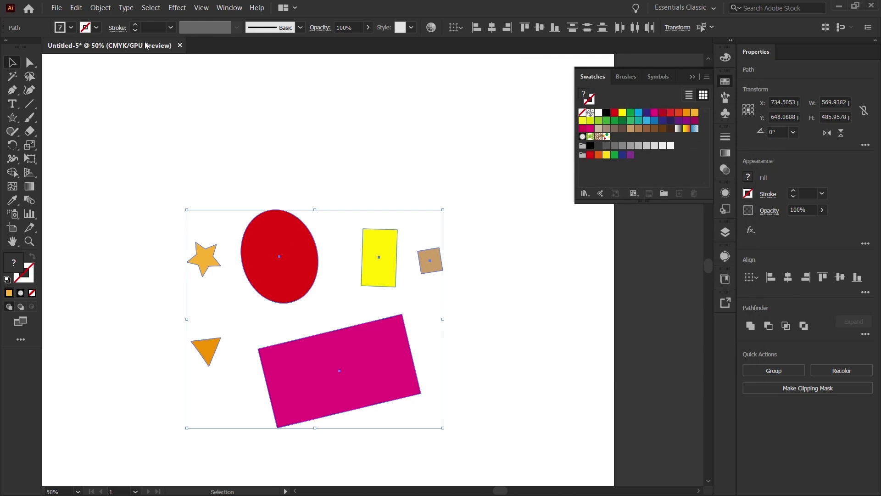
Make a new pattern from the six selected shapes and dismiss the notice.
{"action": "left_click", "coordinate": [101, 7]}
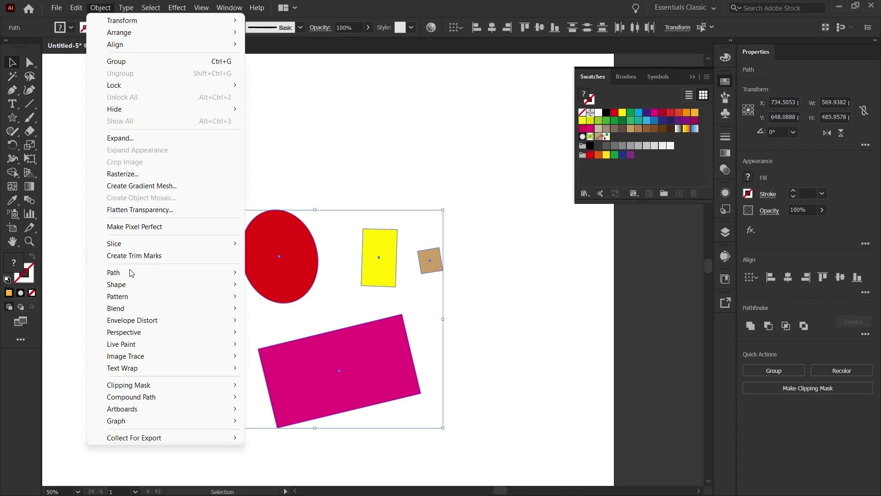
{"action": "mouse_move", "coordinate": [136, 370]}
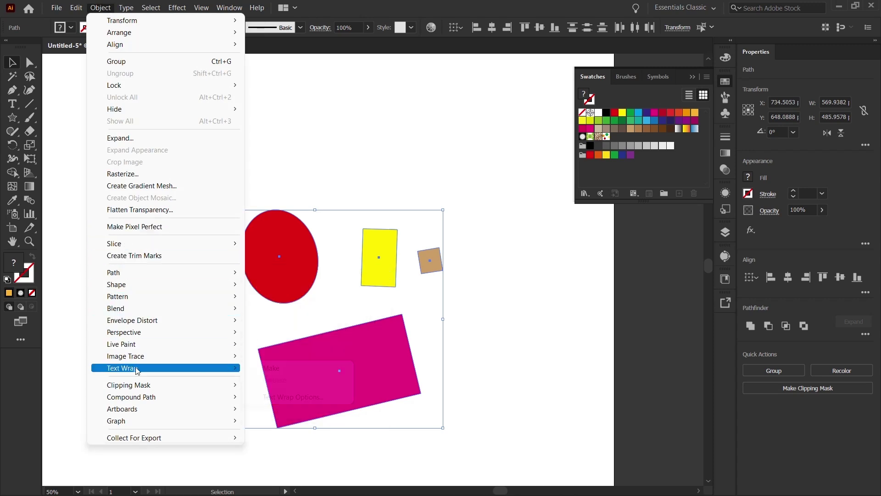
{"action": "mouse_move", "coordinate": [145, 299]}
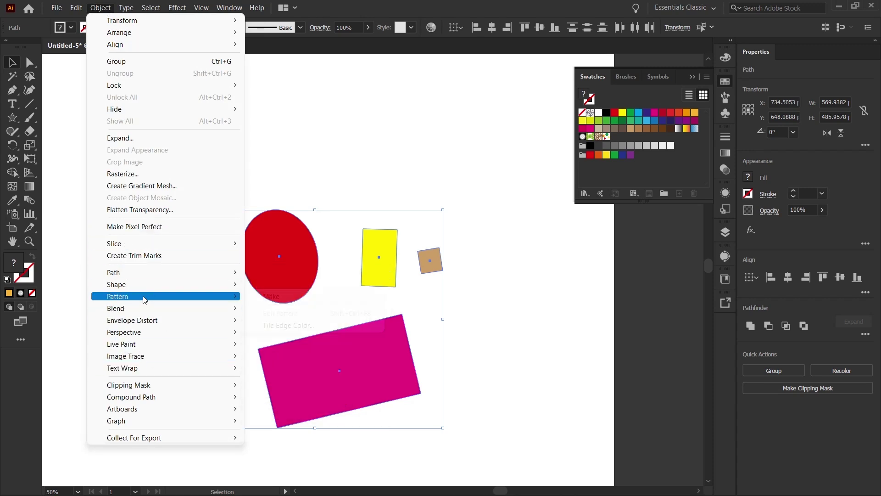
{"action": "left_click", "coordinate": [275, 297]}
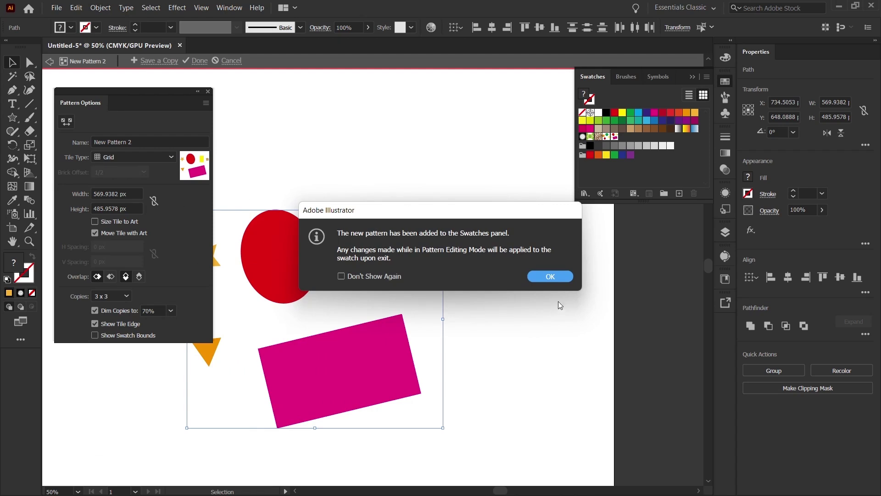
{"action": "left_click", "coordinate": [551, 276]}
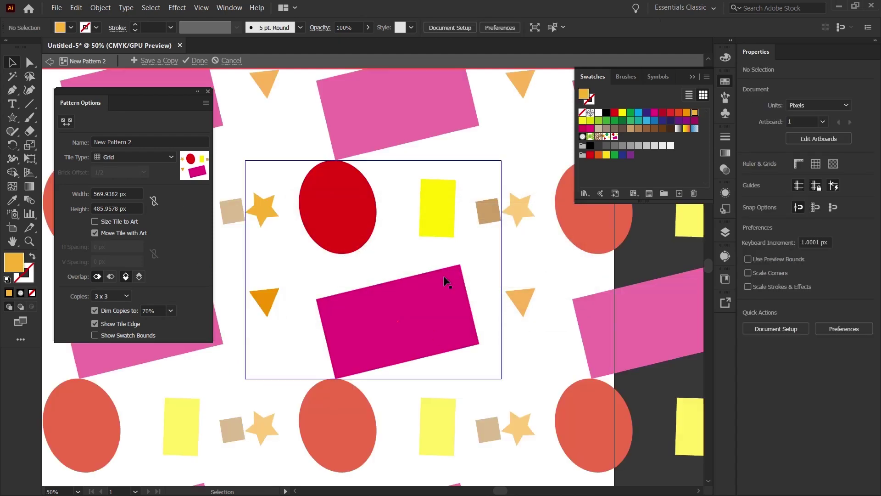
Reposition the shapes inside the pattern tile so they sit closer together around the ellipse and clear of the tile's edges.
{"action": "left_click_drag", "start_coordinate": [406, 317], "coordinate": [392, 306]}
{"action": "left_click_drag", "start_coordinate": [324, 243], "coordinate": [341, 254]}
{"action": "left_click_drag", "start_coordinate": [444, 228], "coordinate": [458, 245]}
{"action": "left_click_drag", "start_coordinate": [457, 246], "coordinate": [465, 250]}
{"action": "left_click_drag", "start_coordinate": [263, 296], "coordinate": [294, 273]}
{"action": "left_click", "coordinate": [270, 222]}
{"action": "left_click_drag", "start_coordinate": [268, 206], "coordinate": [288, 220]}
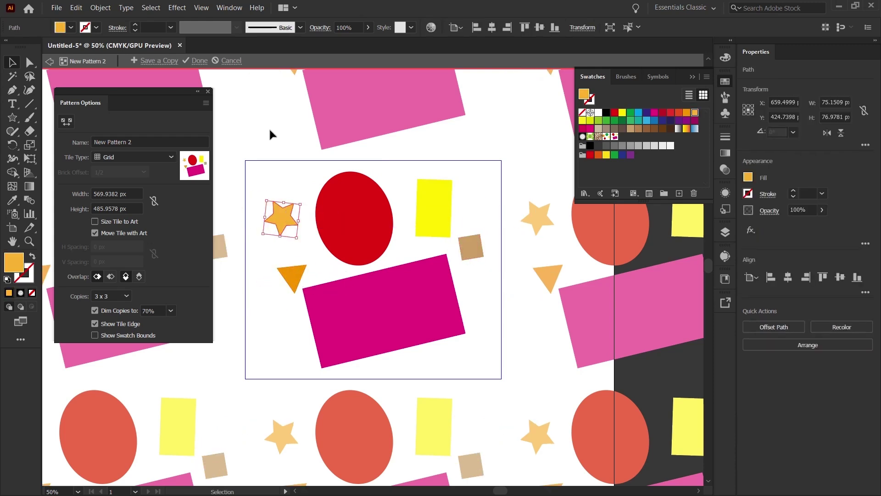
Deselect the artwork, close the pattern options and finish editing the pattern.
{"action": "left_click", "coordinate": [240, 112]}
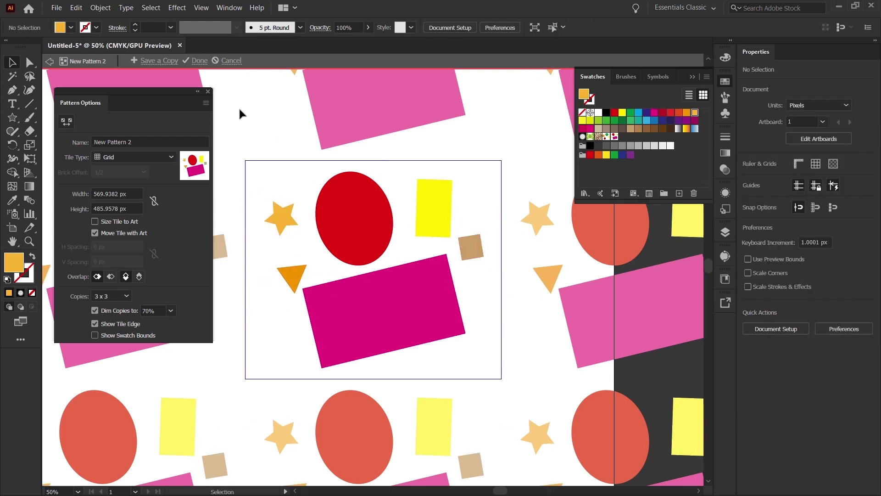
{"action": "left_click", "coordinate": [209, 92]}
{"action": "left_click", "coordinate": [196, 61]}
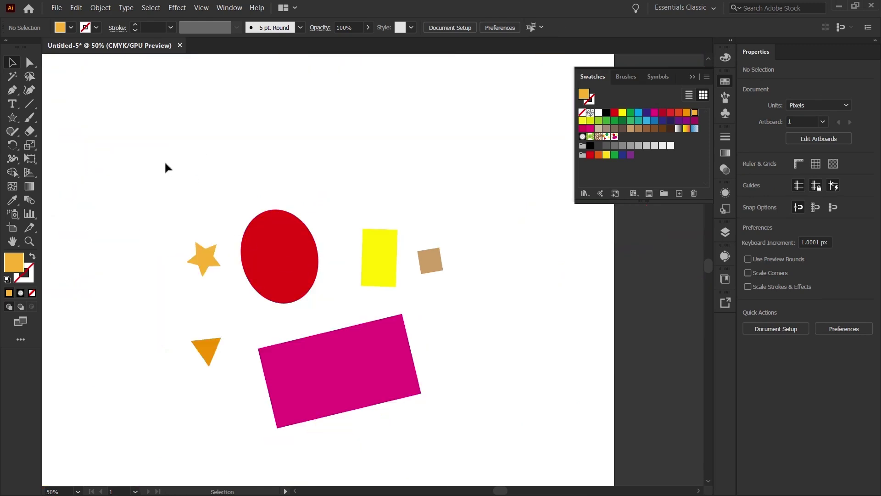
Delete all six original shapes from the artboard.
{"action": "left_click_drag", "start_coordinate": [166, 167], "coordinate": [408, 350]}
{"action": "left_click_drag", "start_coordinate": [138, 190], "coordinate": [471, 448]}
{"action": "key", "text": "Delete"}
Draw a rectangle about 1622 by 1058 px across the artboard with default colours, and fill it with the new shapes pattern.
{"action": "left_click_drag", "start_coordinate": [12, 117], "coordinate": [46, 120]}
{"action": "key", "text": "ctrl+minus"}
{"action": "key", "text": "d"}
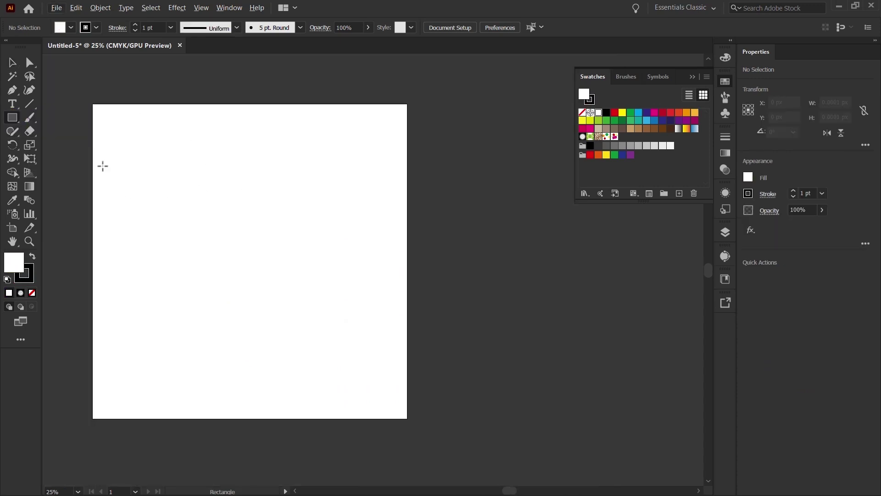
{"action": "mouse_move", "coordinate": [87, 147]}
{"action": "left_mouse_down"}
{"action": "mouse_move", "coordinate": [350, 358]}
{"action": "mouse_move", "coordinate": [451, 384]}
{"action": "left_mouse_up"}
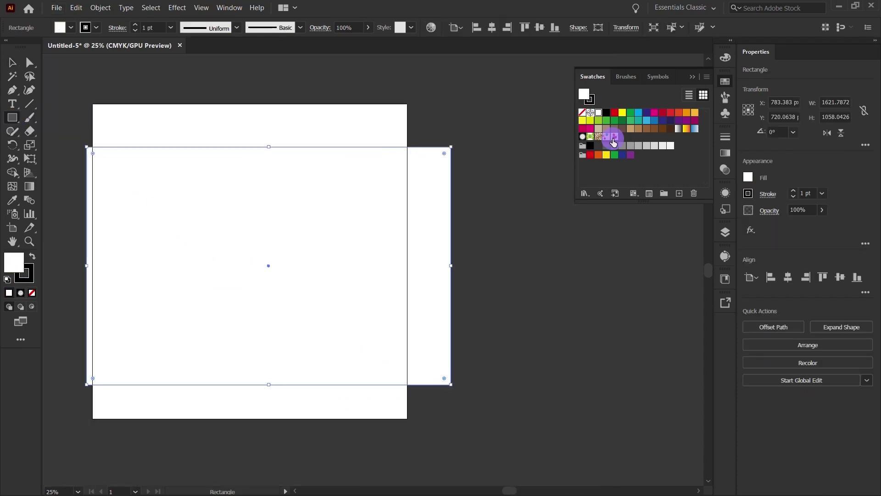
{"action": "left_click", "coordinate": [615, 136]}
Move the pattern-filled rectangle left across the artboard and part of the way back to the right.
{"action": "scroll", "coordinate": [250, 244], "scroll_direction": "down", "scroll_amount": 1}
{"action": "key", "text": "v"}
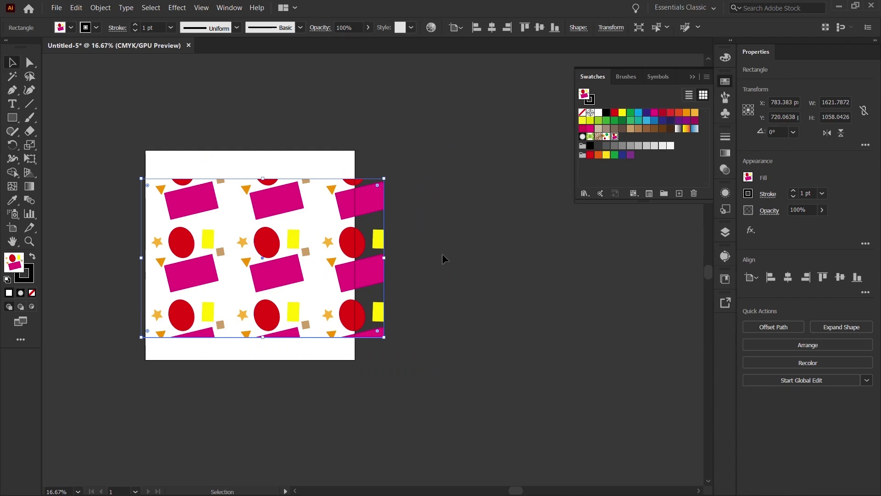
{"action": "left_click", "coordinate": [443, 253]}
{"action": "scroll", "coordinate": [338, 261], "scroll_direction": "up", "scroll_amount": 2}
{"action": "left_click_drag", "start_coordinate": [349, 273], "coordinate": [299, 265]}
{"action": "scroll", "coordinate": [404, 261], "scroll_direction": "down", "scroll_amount": 1}
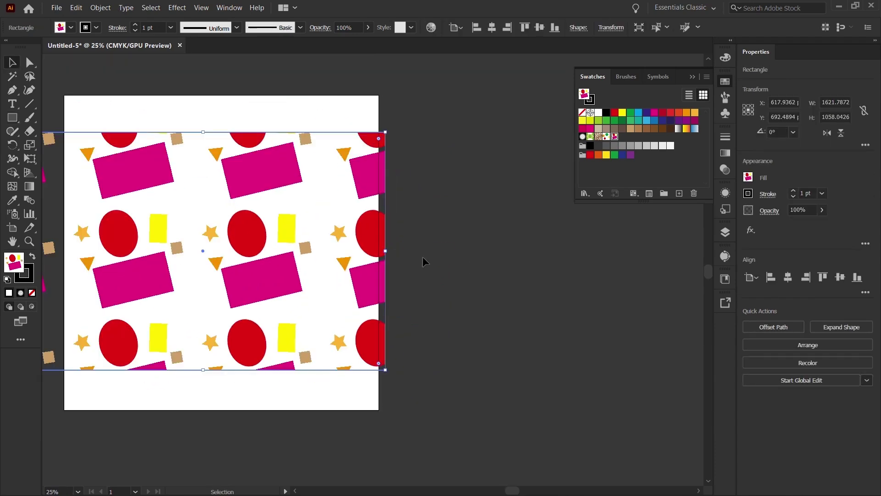
{"action": "left_click_drag", "start_coordinate": [422, 256], "coordinate": [525, 263]}
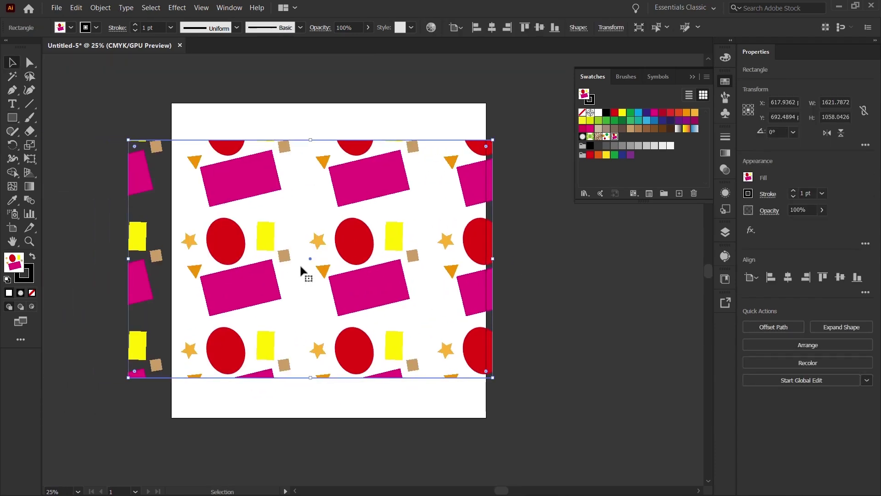
{"action": "left_click_drag", "start_coordinate": [350, 289], "coordinate": [372, 291]}
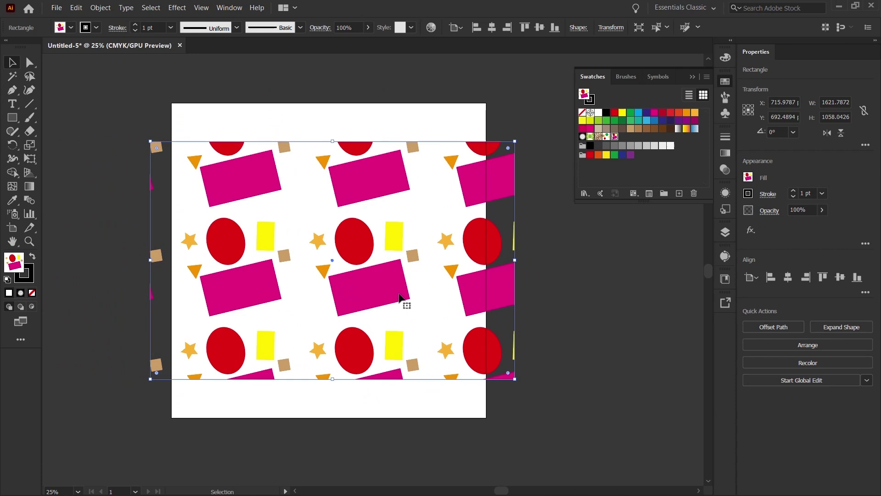
Hide the swatches, shrink the pattern-filled rectangle toward its upper-left corner, and shift it right to the artboard's right edge.
{"action": "left_click", "coordinate": [582, 318]}
{"action": "left_click", "coordinate": [689, 81]}
{"action": "left_click", "coordinate": [342, 284]}
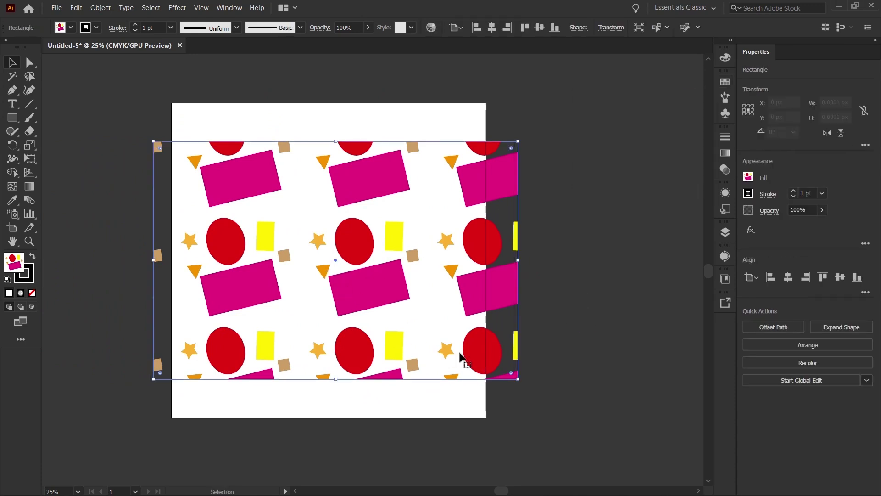
{"action": "left_click_drag", "start_coordinate": [518, 379], "coordinate": [436, 325]}
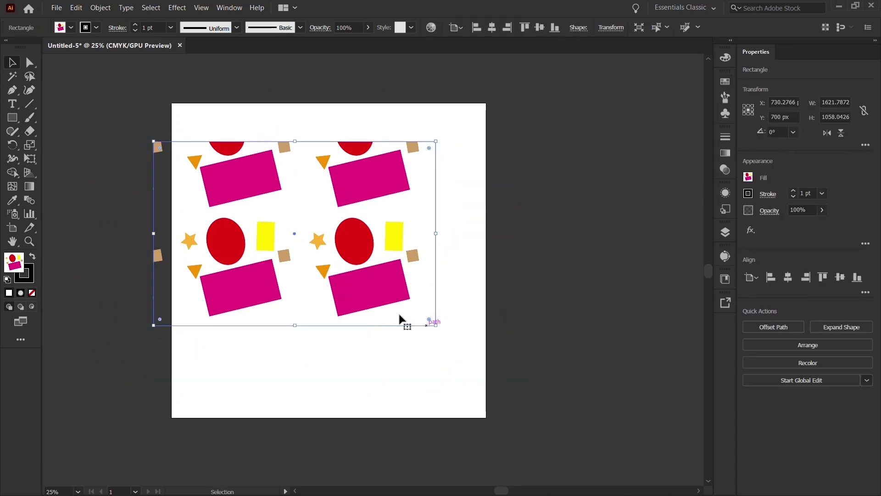
{"action": "left_click_drag", "start_coordinate": [280, 255], "coordinate": [338, 255]}
{"action": "left_click", "coordinate": [563, 303]}
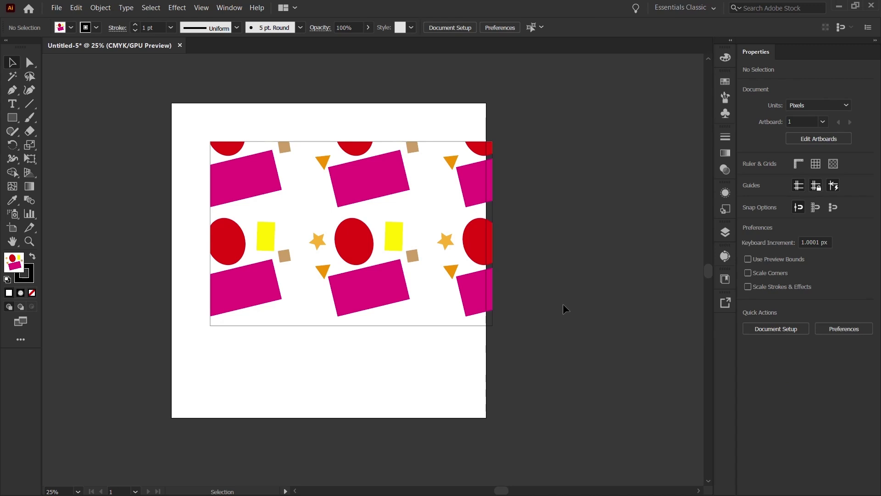